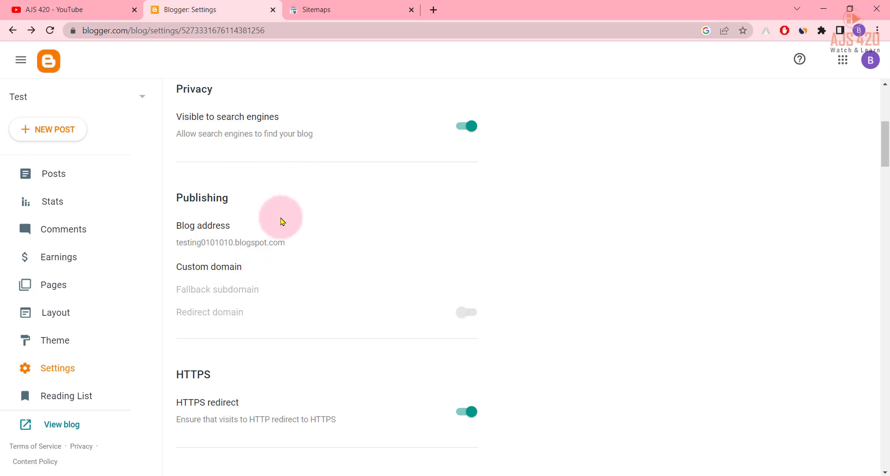
Step: Review the blog's basic settings and open its title for editing, closing it without saving
{"action": "scroll", "coordinate": [276, 237], "scroll_direction": "down", "scroll_amount": 2}
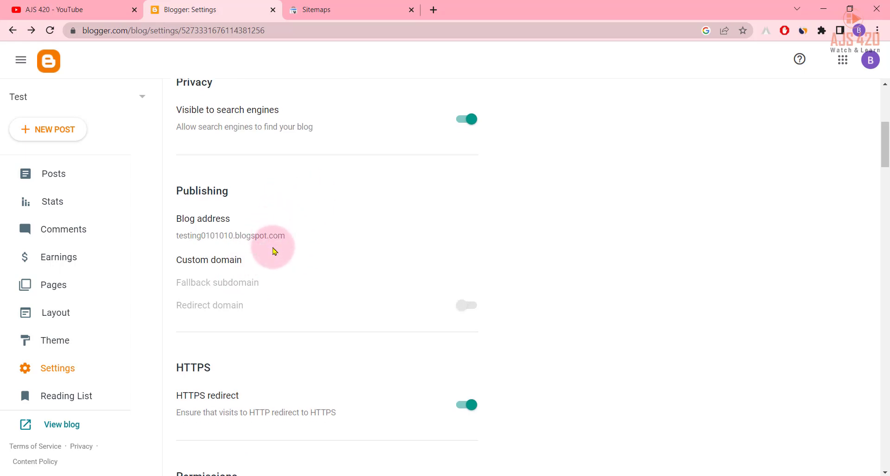
{"action": "scroll", "coordinate": [275, 251], "scroll_direction": "up", "scroll_amount": 6}
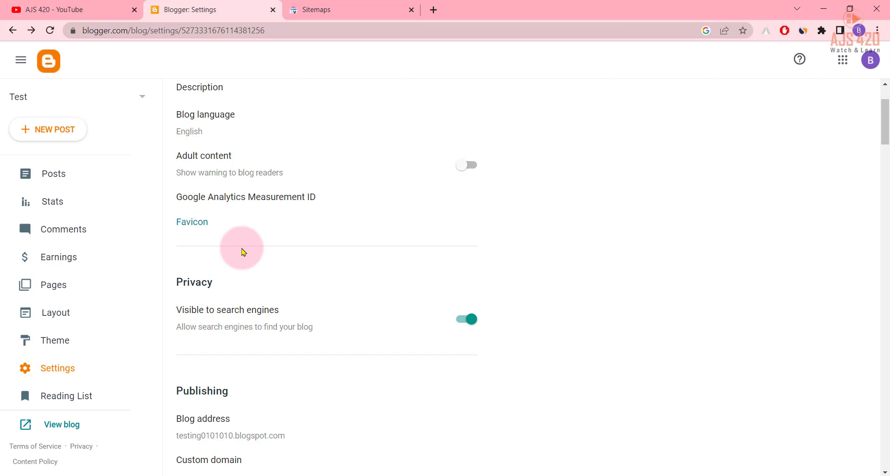
{"action": "scroll", "coordinate": [242, 252], "scroll_direction": "up", "scroll_amount": 3}
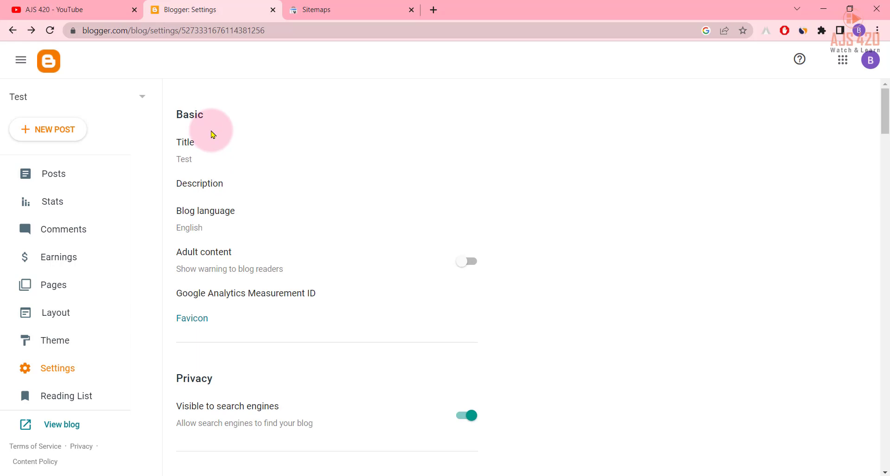
{"action": "double_click", "coordinate": [176, 119]}
{"action": "left_click", "coordinate": [188, 143]}
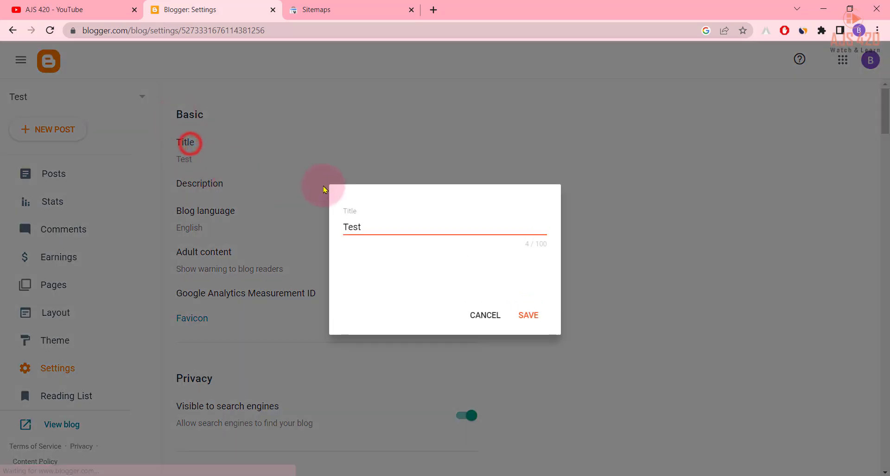
{"action": "left_click_drag", "start_coordinate": [379, 225], "coordinate": [324, 235]}
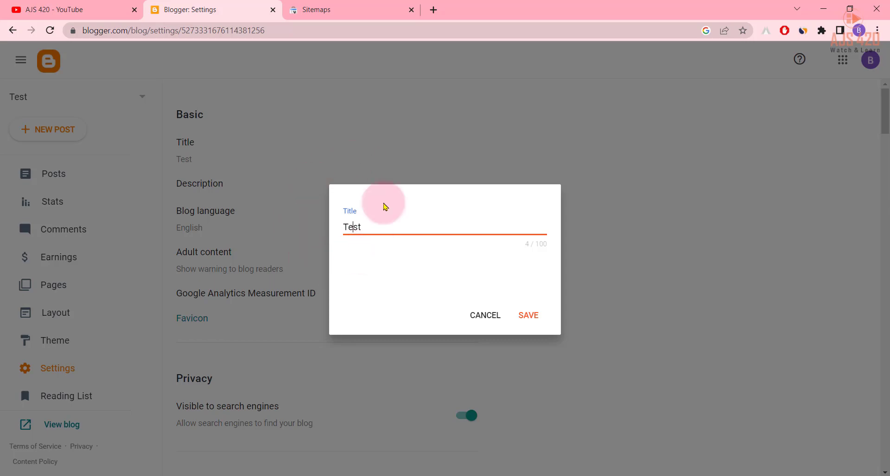
{"action": "left_click", "coordinate": [348, 227]}
{"action": "left_click_drag", "start_coordinate": [343, 227], "coordinate": [369, 228]}
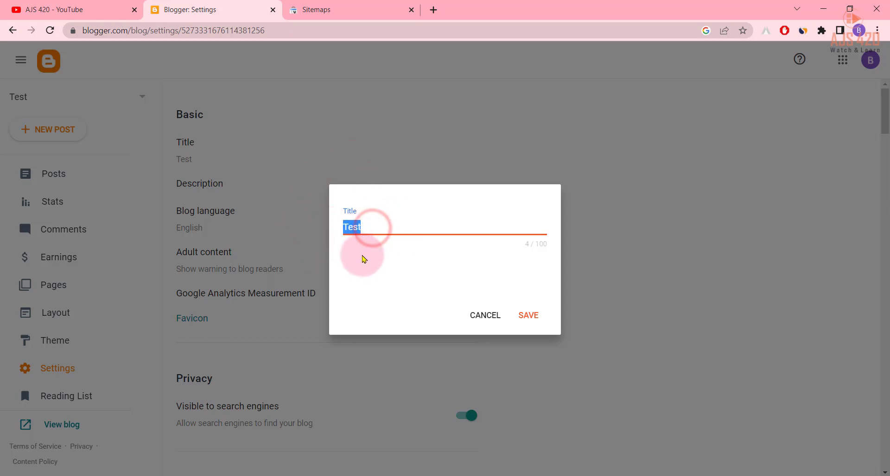
{"action": "left_click", "coordinate": [475, 316]}
Step: Open the blog description for editing and close it without entering any text
{"action": "left_click", "coordinate": [201, 184]}
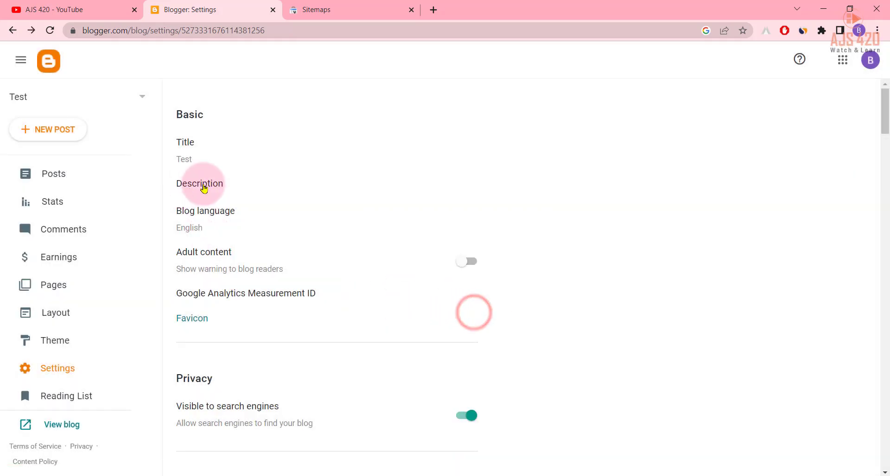
{"action": "left_click", "coordinate": [367, 257]}
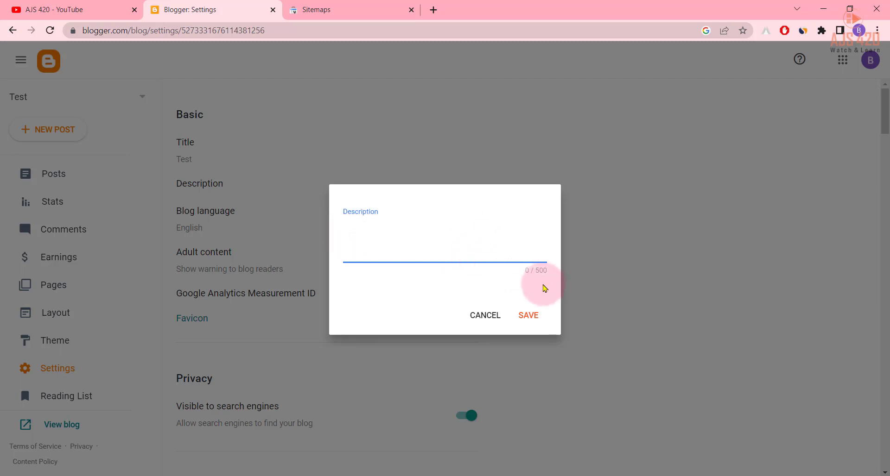
{"action": "left_click", "coordinate": [491, 314]}
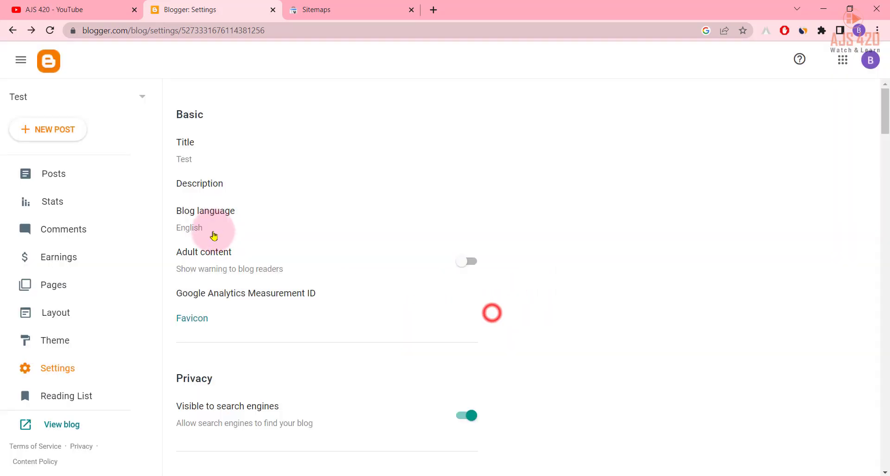
Step: Select Bangla as the blog language, browse the other languages, and discard the selection
{"action": "left_click", "coordinate": [199, 215]}
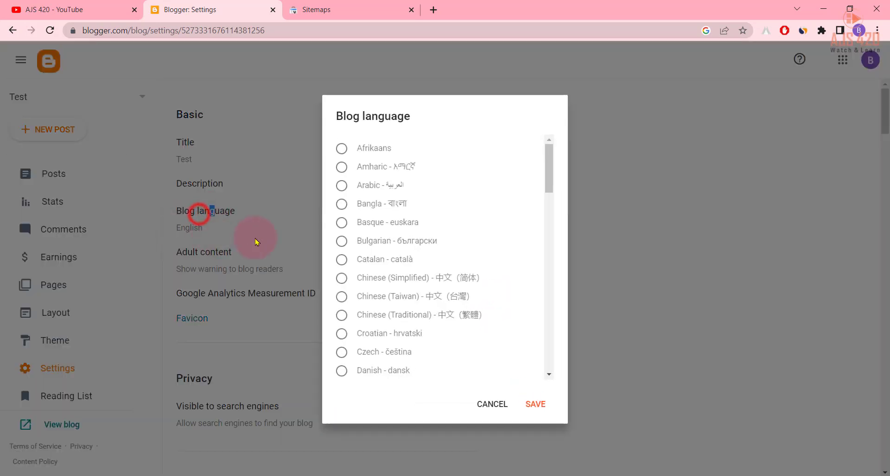
{"action": "left_click", "coordinate": [342, 204]}
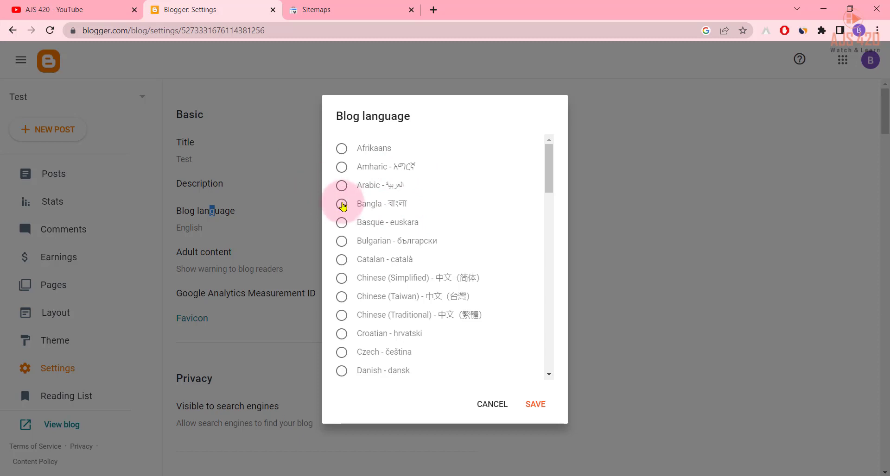
{"action": "left_click", "coordinate": [373, 206]}
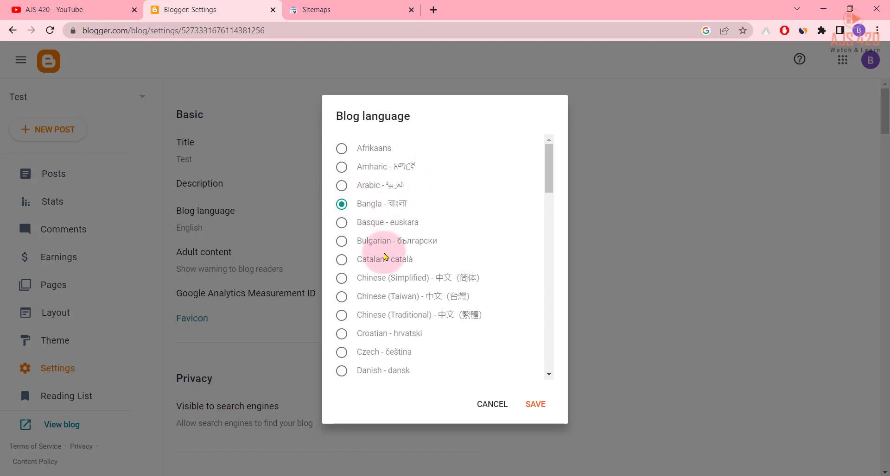
{"action": "scroll", "coordinate": [387, 258], "scroll_direction": "down", "scroll_amount": 4}
{"action": "scroll", "coordinate": [380, 287], "scroll_direction": "down", "scroll_amount": 6}
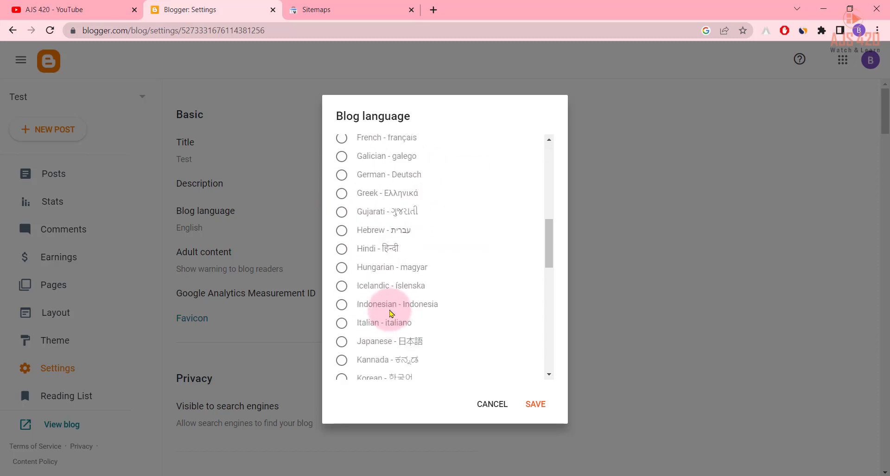
{"action": "scroll", "coordinate": [387, 259], "scroll_direction": "up", "scroll_amount": 4}
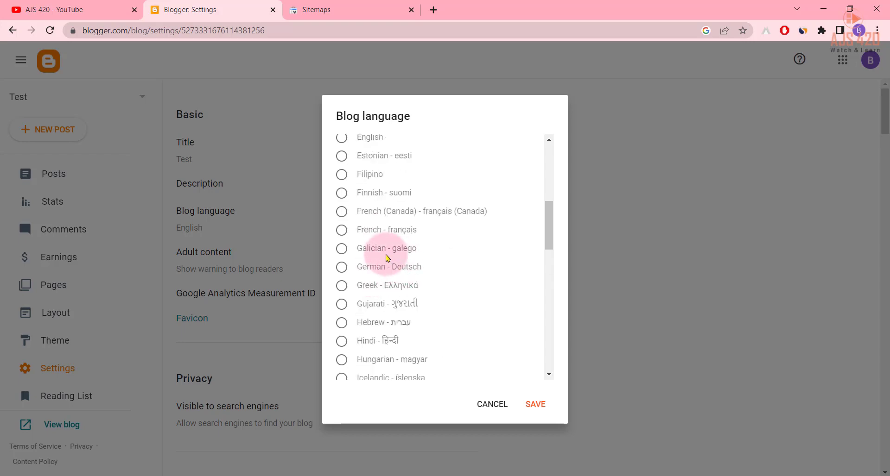
{"action": "left_click", "coordinate": [489, 404]}
Step: Turn the blog's visibility to search engines off and back on in the Privacy settings
{"action": "scroll", "coordinate": [239, 263], "scroll_direction": "down", "scroll_amount": 4}
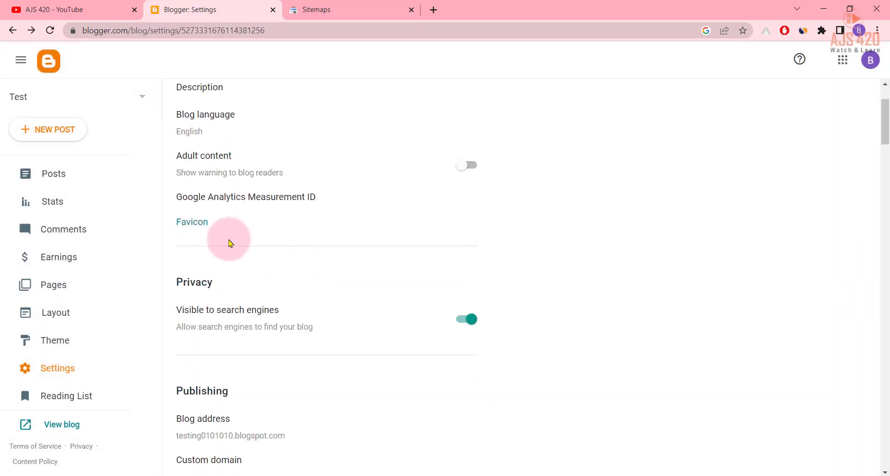
{"action": "left_click_drag", "start_coordinate": [175, 186], "coordinate": [277, 228]}
{"action": "left_click", "coordinate": [396, 232]}
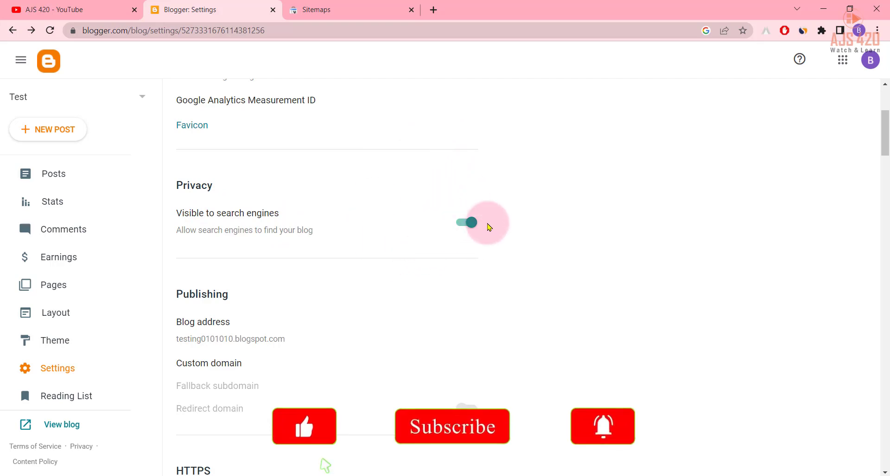
{"action": "left_click", "coordinate": [471, 226]}
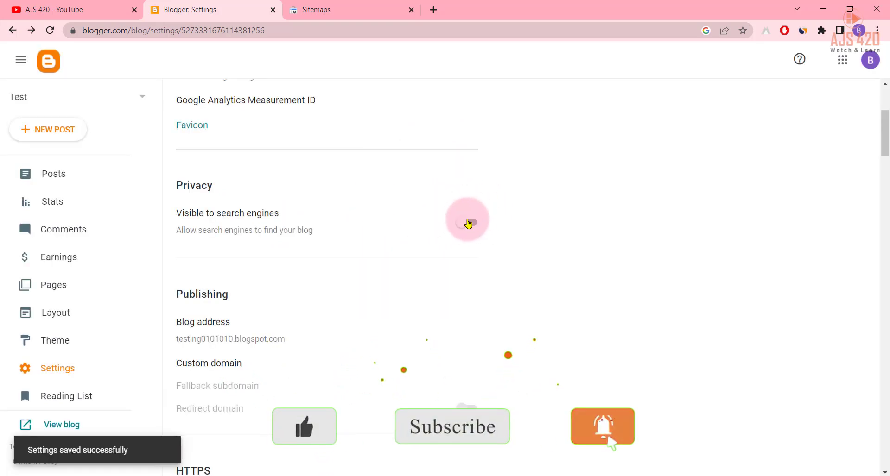
{"action": "left_click", "coordinate": [468, 222]}
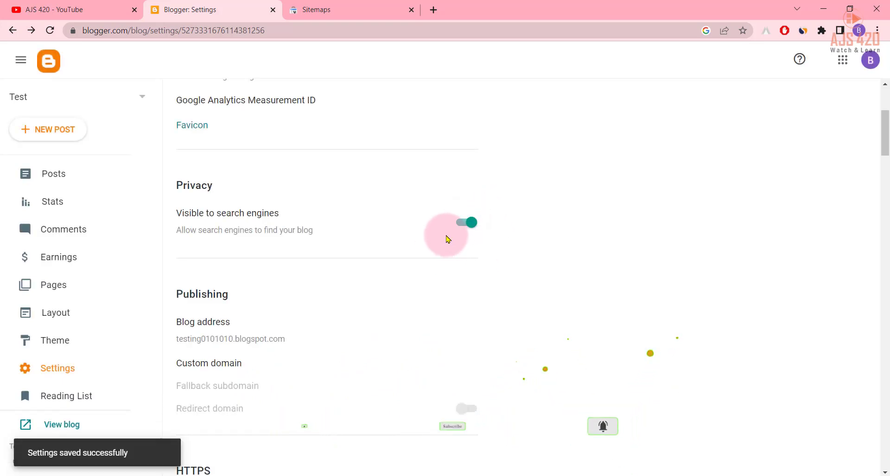
Step: Examine the HTTPS redirect option in the HTTPS settings
{"action": "scroll", "coordinate": [449, 238], "scroll_direction": "down", "scroll_amount": 6}
{"action": "left_click", "coordinate": [181, 179]}
{"action": "left_click_drag", "start_coordinate": [180, 180], "coordinate": [210, 181]}
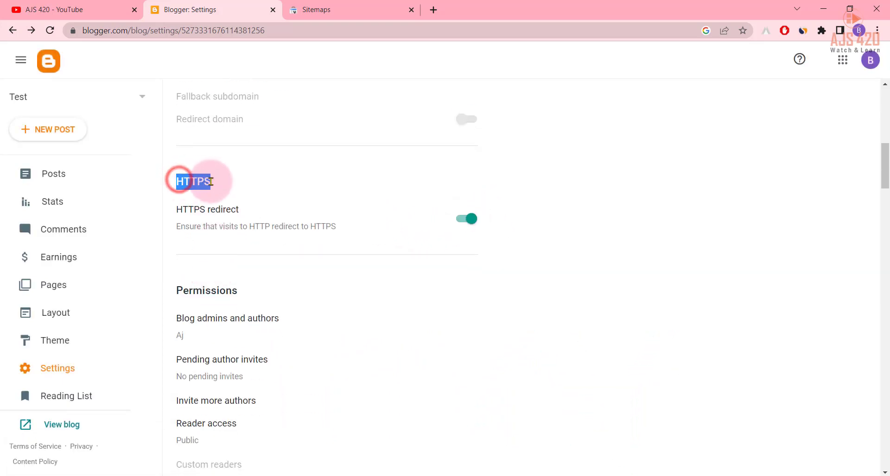
{"action": "left_click", "coordinate": [197, 179]}
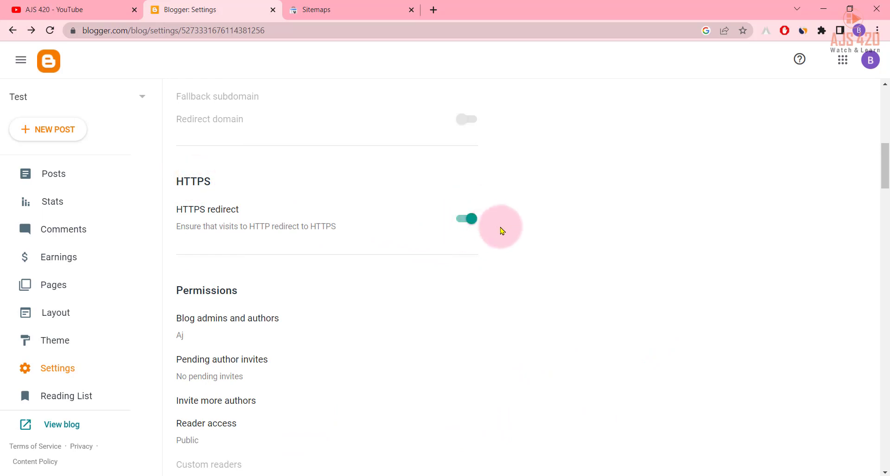
{"action": "double_click", "coordinate": [491, 218]}
Step: Browse the blog's time zone options to check the selected zone, and close them without saving
{"action": "scroll", "coordinate": [324, 162], "scroll_direction": "down", "scroll_amount": 20}
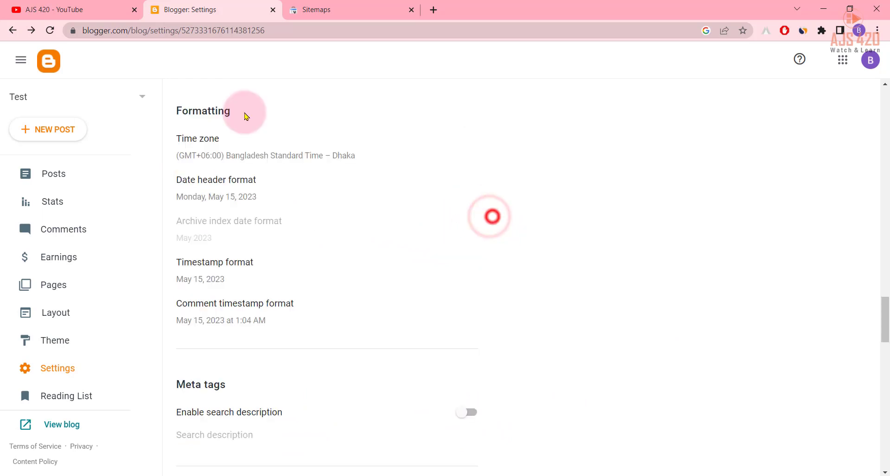
{"action": "left_click", "coordinate": [240, 150]}
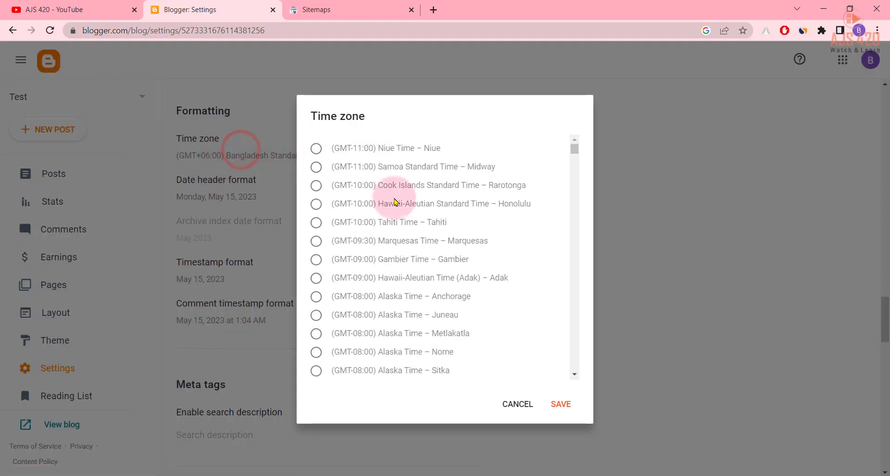
{"action": "scroll", "coordinate": [405, 276], "scroll_direction": "down", "scroll_amount": 5}
{"action": "scroll", "coordinate": [403, 224], "scroll_direction": "up", "scroll_amount": 5}
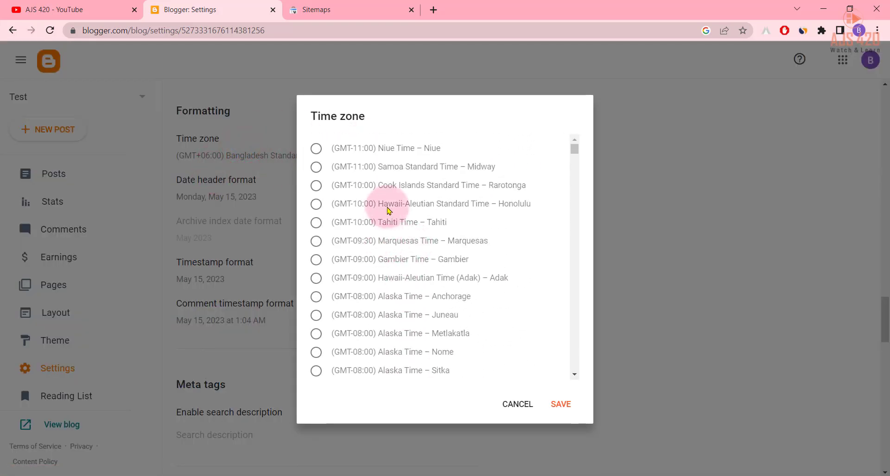
{"action": "scroll", "coordinate": [408, 243], "scroll_direction": "down", "scroll_amount": 10}
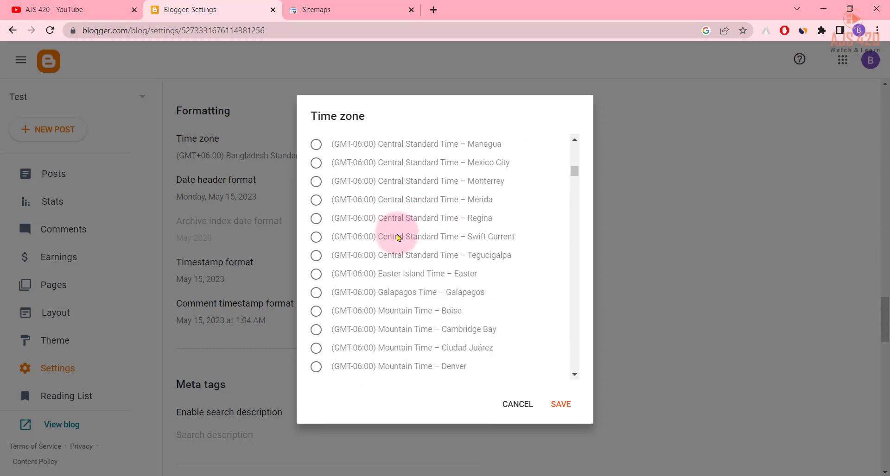
{"action": "scroll", "coordinate": [398, 237], "scroll_direction": "down", "scroll_amount": 10}
{"action": "scroll", "coordinate": [399, 241], "scroll_direction": "down", "scroll_amount": 20}
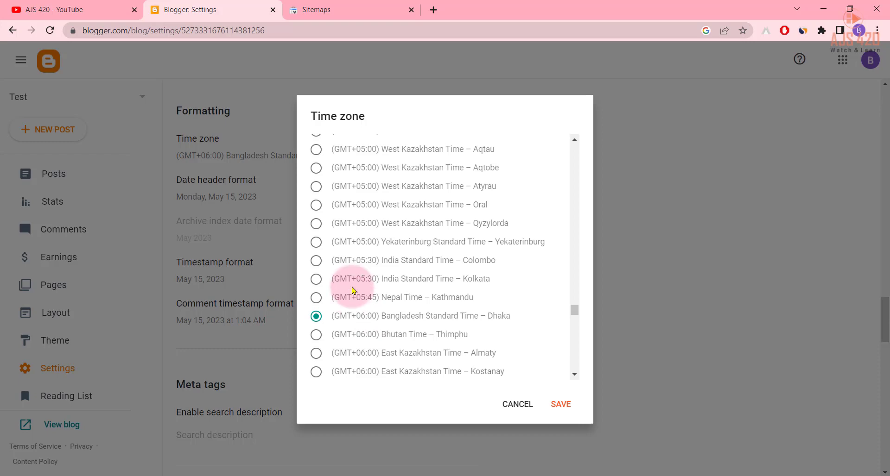
{"action": "scroll", "coordinate": [460, 278], "scroll_direction": "up", "scroll_amount": 5}
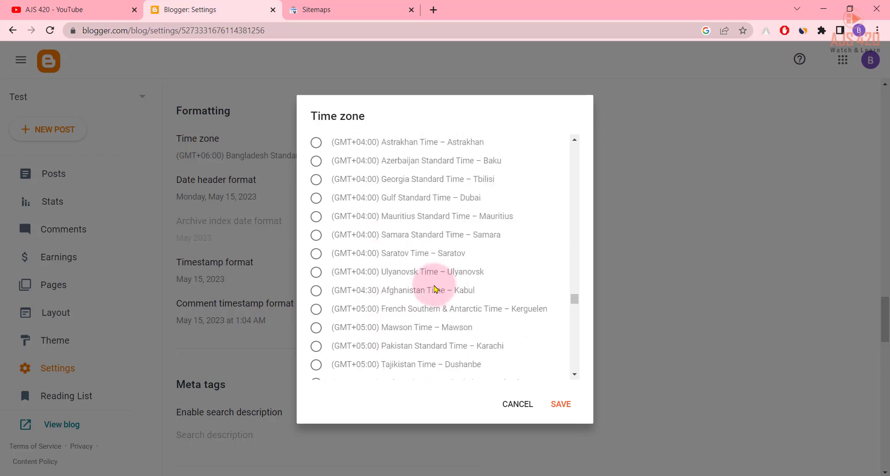
{"action": "left_click", "coordinate": [518, 405]}
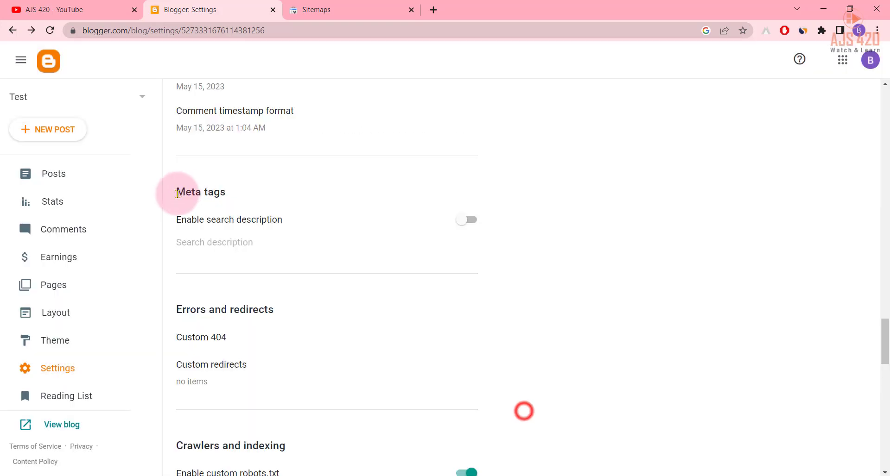
Step: Enable the search description under Meta tags
{"action": "left_click_drag", "start_coordinate": [176, 192], "coordinate": [225, 181]}
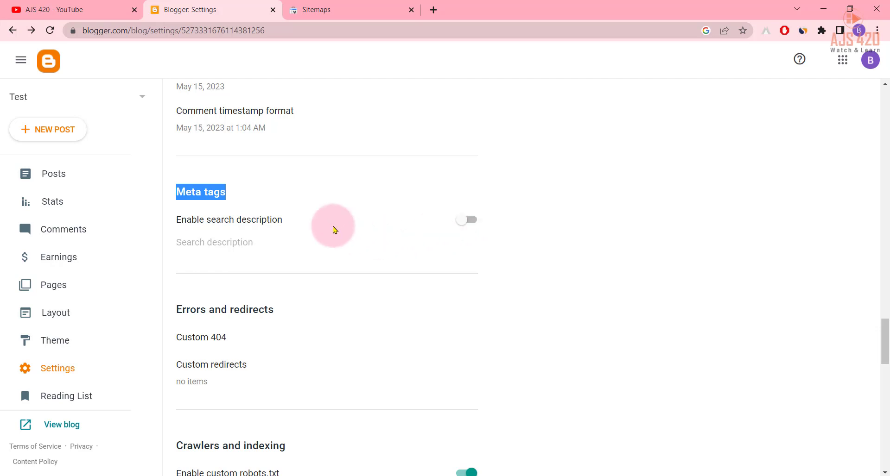
{"action": "left_click", "coordinate": [466, 221]}
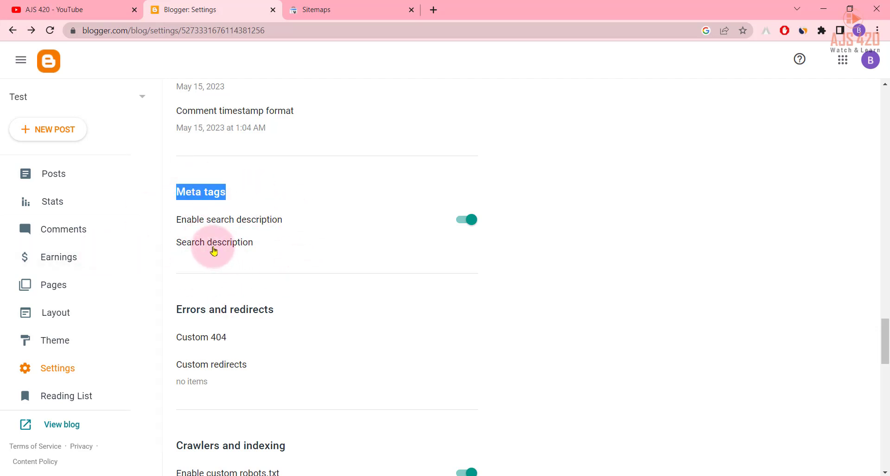
{"action": "left_click", "coordinate": [207, 198]}
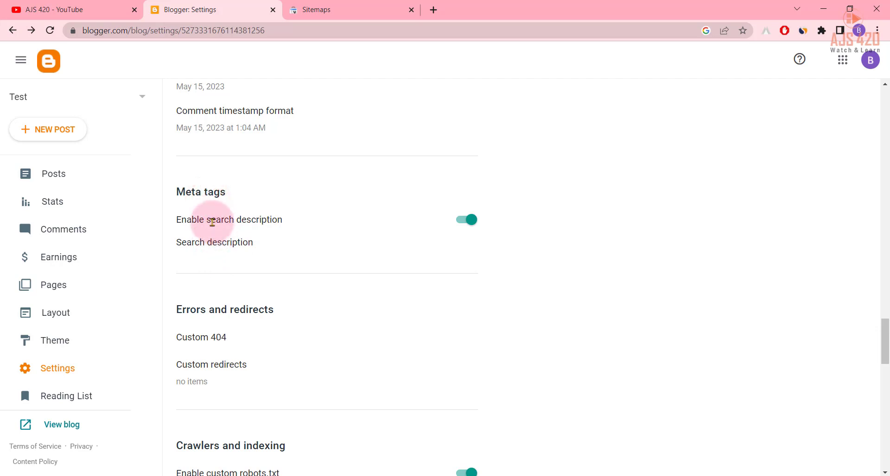
Step: Enter the sample text "mxdbxfvdkjh, sdkjfhskf" as the blog's search description under Meta tags
{"action": "left_click", "coordinate": [208, 247]}
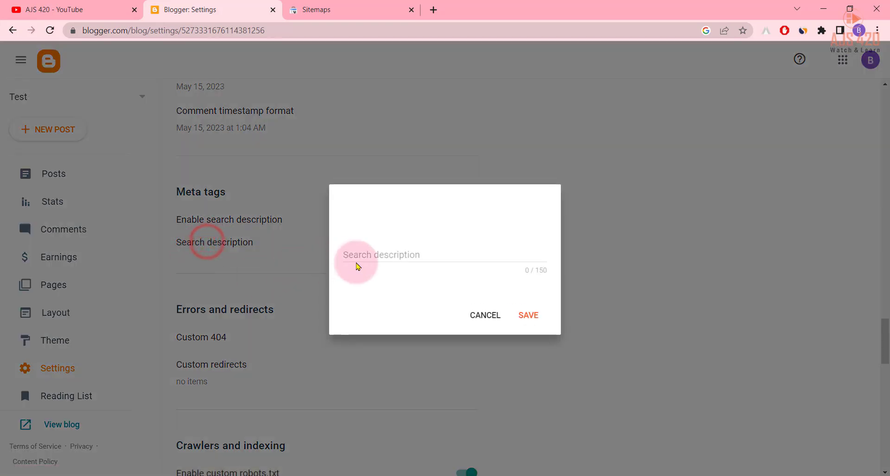
{"action": "left_click", "coordinate": [368, 253]}
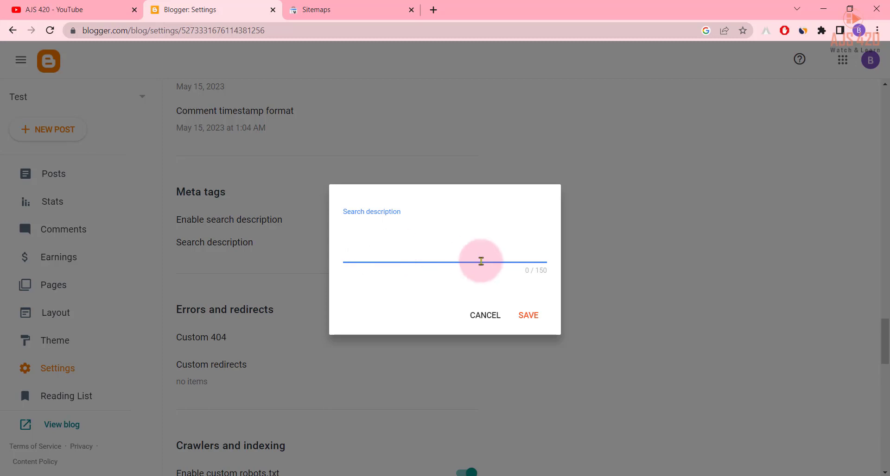
{"action": "left_click", "coordinate": [536, 270]}
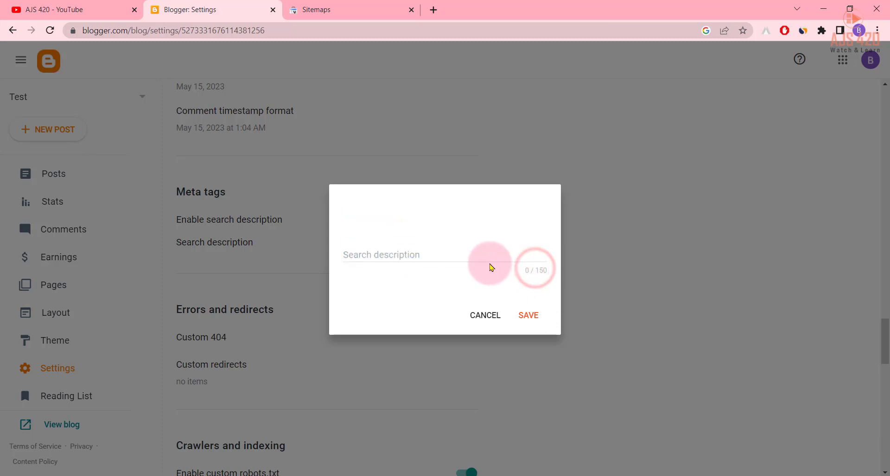
{"action": "left_click", "coordinate": [466, 248]}
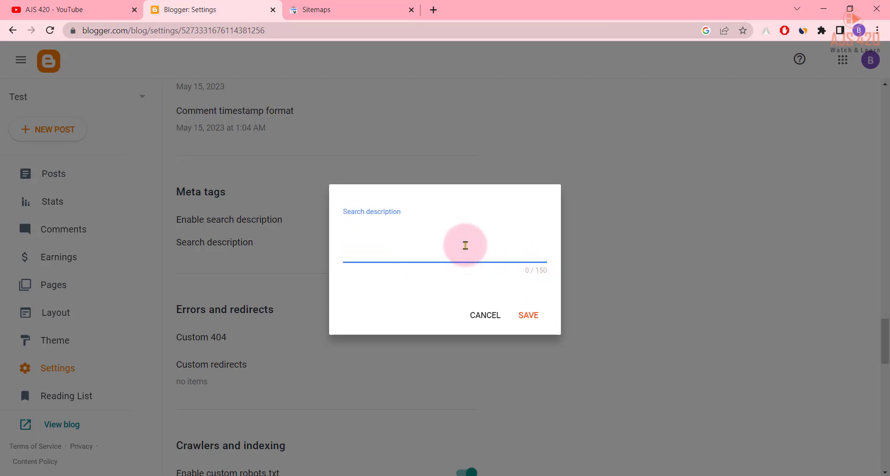
{"action": "type", "text": "mxdbxfvdkjh, sdkjfhskf,"}
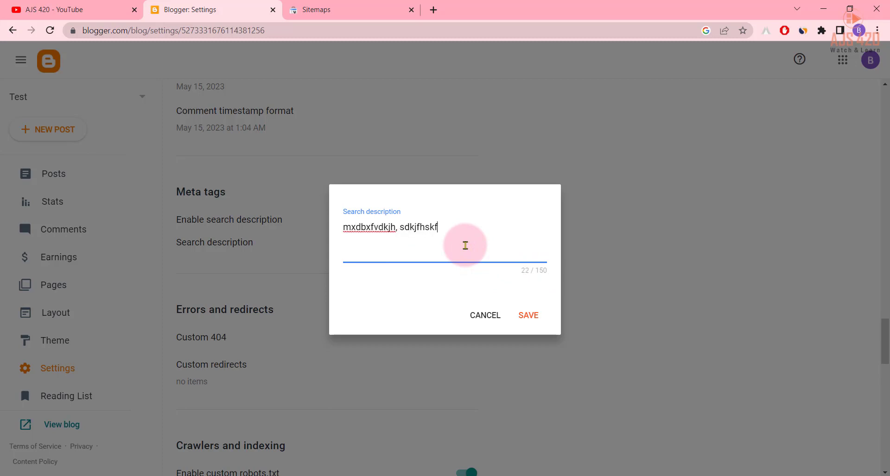
Step: Clear the sample text from the search description and close it without saving
{"action": "key", "text": "BackSpace"}
{"action": "key", "text": "BackSpace"}
{"action": "key", "text": "BackSpace"}
{"action": "key", "text": "BackSpace"}
{"action": "key", "text": "BackSpace"}
{"action": "key", "text": "BackSpace"}
{"action": "key", "text": "BackSpace"}
{"action": "key", "text": "BackSpace"}
{"action": "key", "text": "BackSpace"}
{"action": "key", "text": "BackSpace"}
{"action": "key", "text": "BackSpace"}
{"action": "key", "text": "BackSpace"}
{"action": "key", "text": "BackSpace"}
{"action": "key", "text": "BackSpace"}
{"action": "key", "text": "BackSpace"}
{"action": "key", "text": "BackSpace"}
{"action": "key", "text": "BackSpace"}
{"action": "key", "text": "BackSpace"}
{"action": "key", "text": "BackSpace"}
{"action": "key", "text": "BackSpace"}
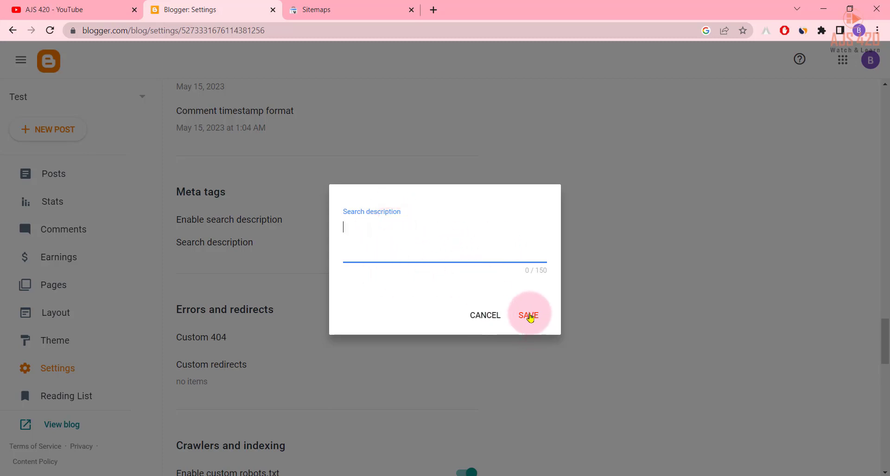
{"action": "left_click", "coordinate": [487, 316]}
Step: Open the custom robots.txt under Crawlers and indexing and look through its contents
{"action": "scroll", "coordinate": [185, 183], "scroll_direction": "down", "scroll_amount": 6}
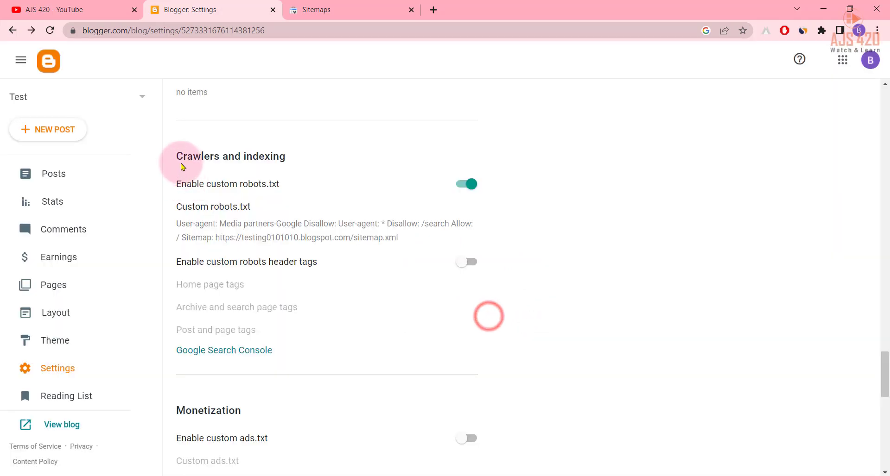
{"action": "left_click_drag", "start_coordinate": [177, 159], "coordinate": [259, 157]}
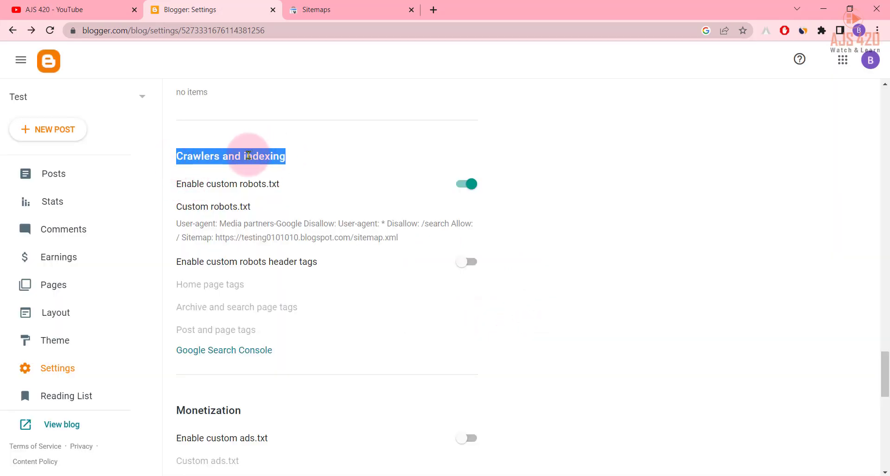
{"action": "left_click", "coordinate": [231, 157]}
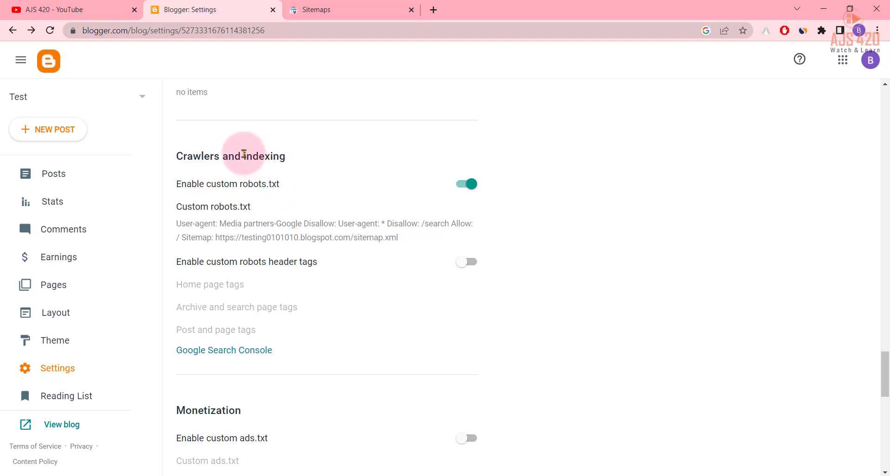
{"action": "left_click_drag", "start_coordinate": [290, 156], "coordinate": [216, 167]}
{"action": "left_click", "coordinate": [223, 159]}
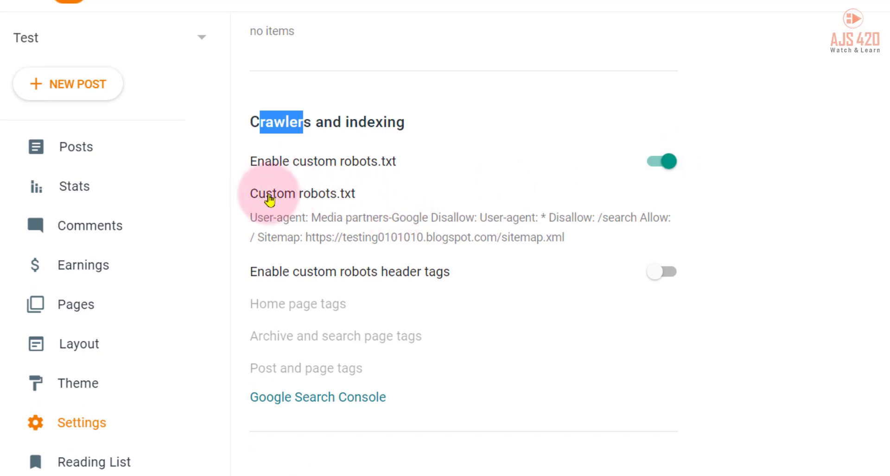
{"action": "left_click", "coordinate": [328, 223]}
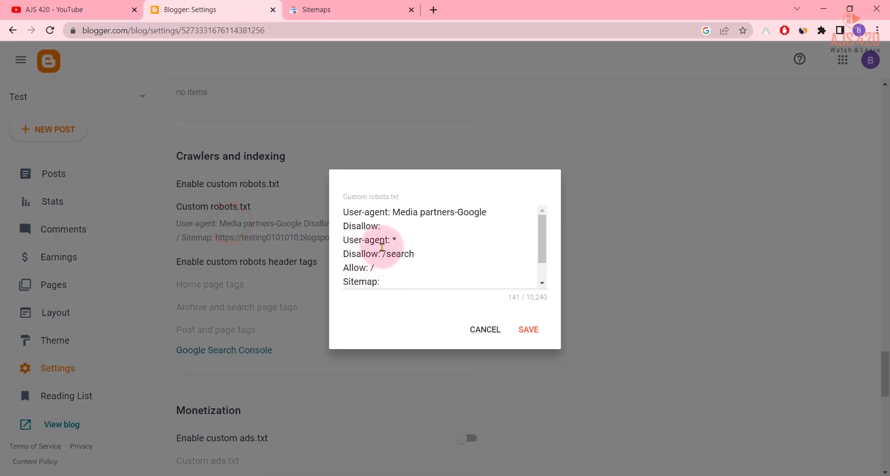
{"action": "scroll", "coordinate": [381, 247], "scroll_direction": "down", "scroll_amount": 2}
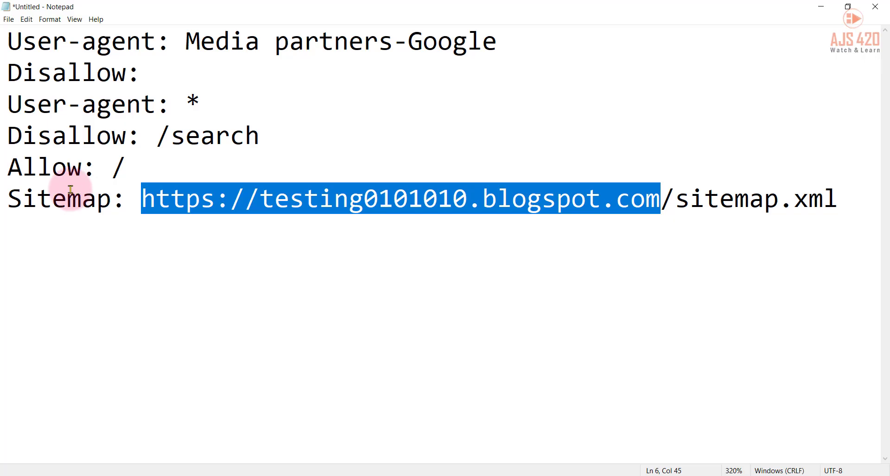
Step: Switch to Notepad and examine each robots.txt line, from the User-agent and Disallow rules to the sitemap URL
{"action": "left_click", "coordinate": [55, 177]}
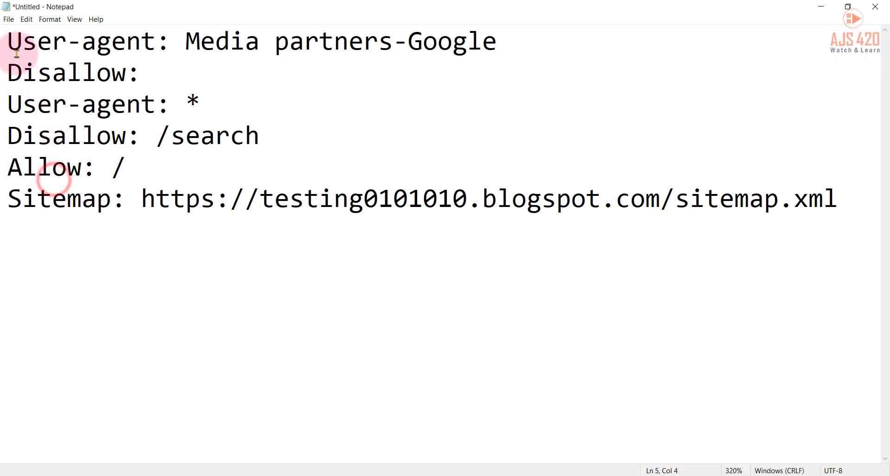
{"action": "left_click_drag", "start_coordinate": [11, 48], "coordinate": [452, 47]}
{"action": "left_click", "coordinate": [449, 42]}
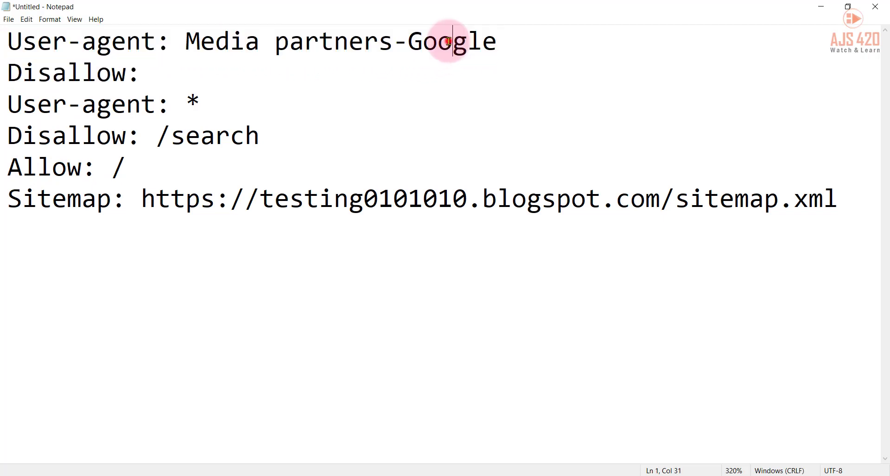
{"action": "left_click_drag", "start_coordinate": [11, 73], "coordinate": [136, 74]}
{"action": "left_click_drag", "start_coordinate": [16, 102], "coordinate": [158, 105]}
{"action": "left_click", "coordinate": [43, 134]}
{"action": "left_click_drag", "start_coordinate": [16, 135], "coordinate": [296, 125]}
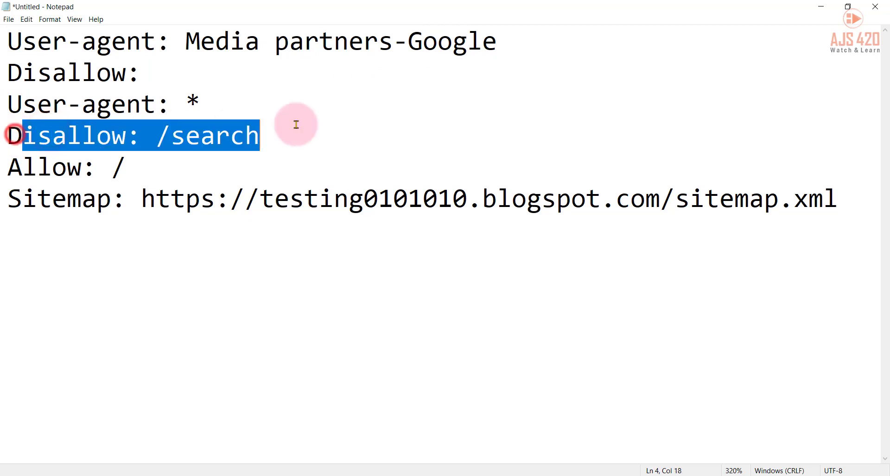
{"action": "left_click", "coordinate": [63, 164]}
{"action": "left_click_drag", "start_coordinate": [10, 198], "coordinate": [820, 210]}
{"action": "left_click", "coordinate": [673, 190]}
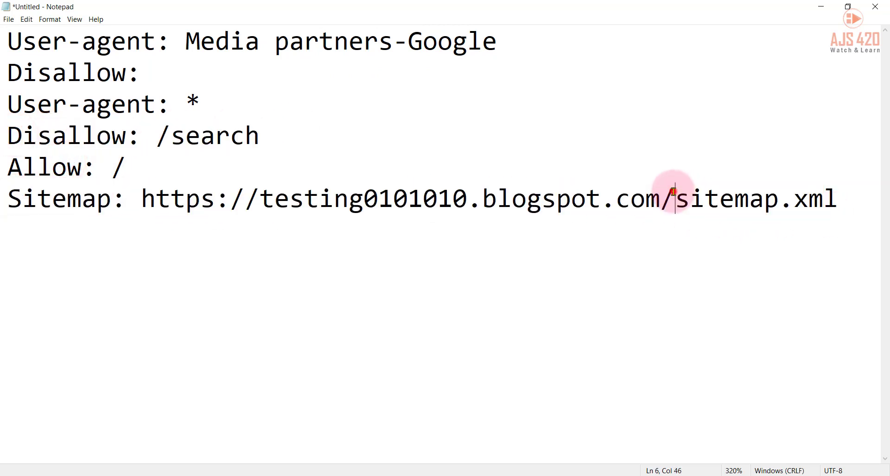
{"action": "left_click_drag", "start_coordinate": [141, 198], "coordinate": [25, 47]}
{"action": "left_click", "coordinate": [615, 199]}
{"action": "left_click", "coordinate": [45, 46]}
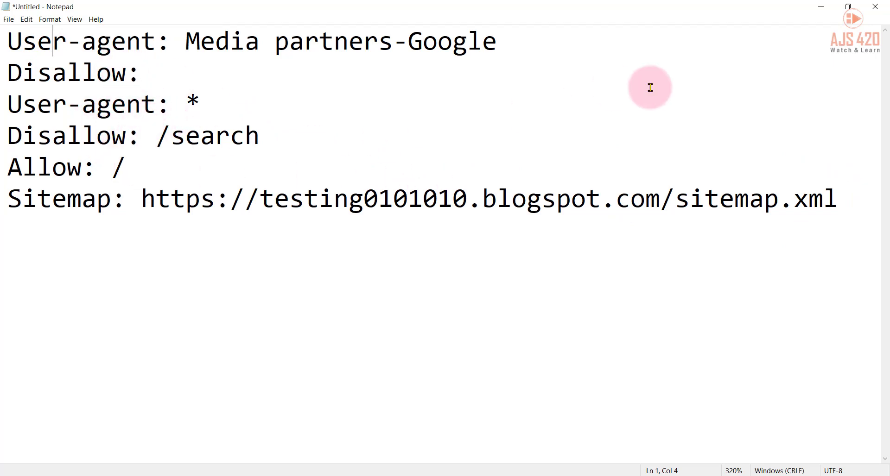
Step: Return to Blogger, check the sitemap address in the custom robots.txt, and close it without saving
{"action": "left_click", "coordinate": [821, 7]}
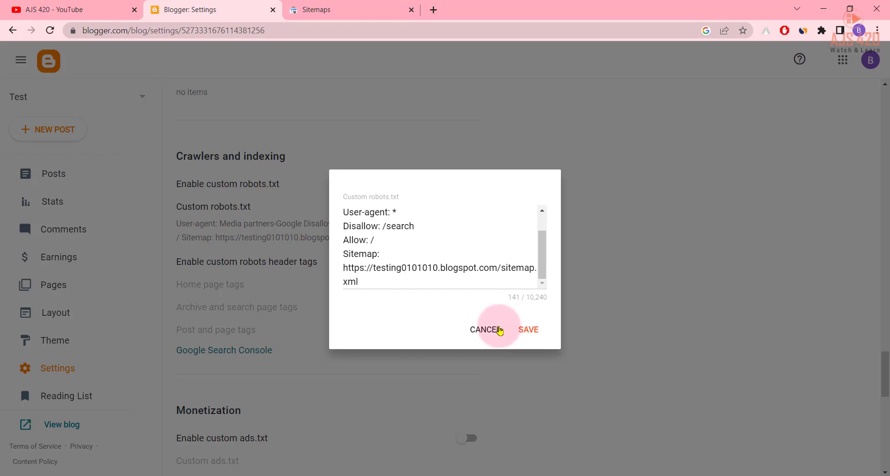
{"action": "left_click_drag", "start_coordinate": [373, 268], "coordinate": [568, 310]}
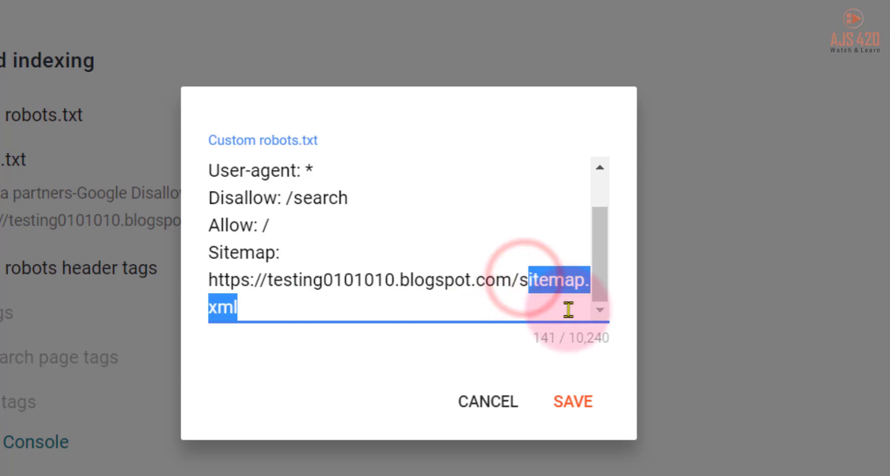
{"action": "left_click", "coordinate": [550, 272]}
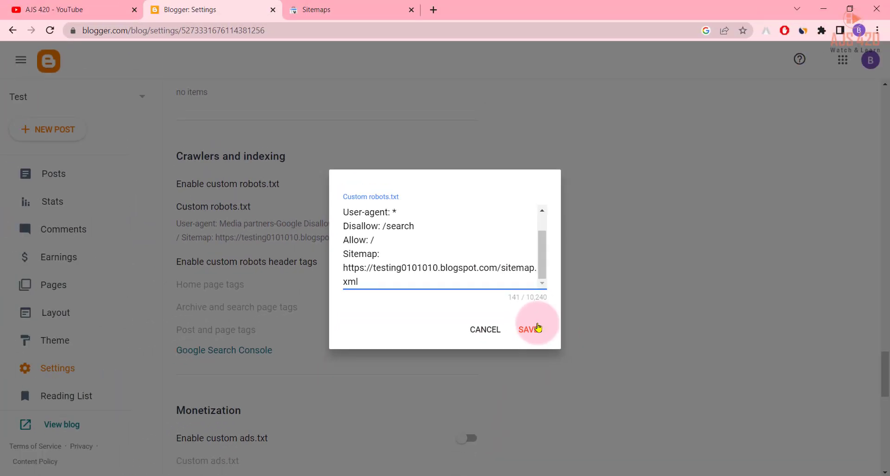
{"action": "left_click", "coordinate": [485, 330]}
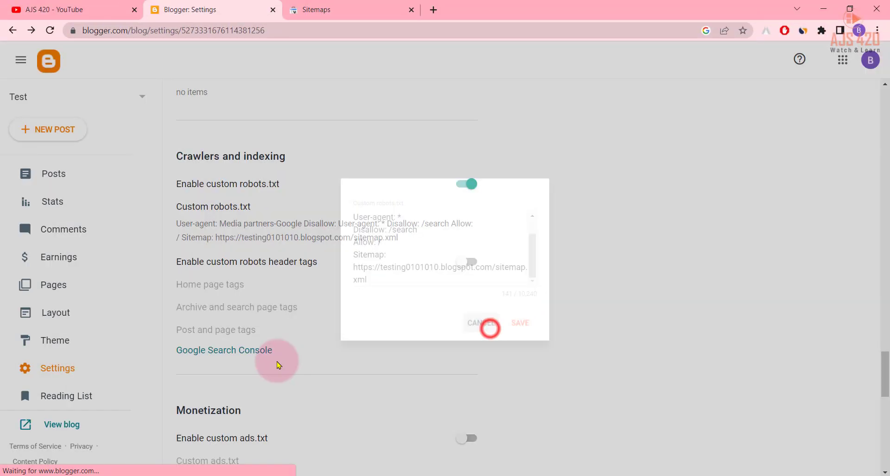
Step: Enable custom robots header tags, and turn on all and noodp for the home page and save
{"action": "left_click_drag", "start_coordinate": [169, 262], "coordinate": [316, 262]}
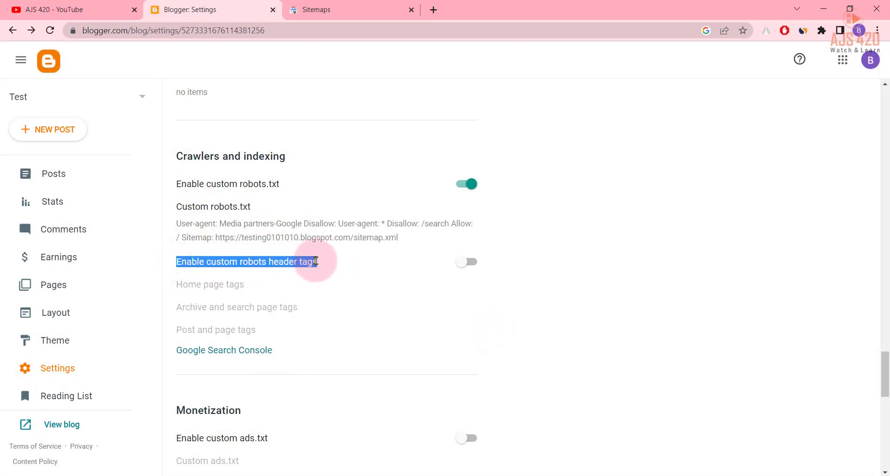
{"action": "left_click", "coordinate": [469, 263]}
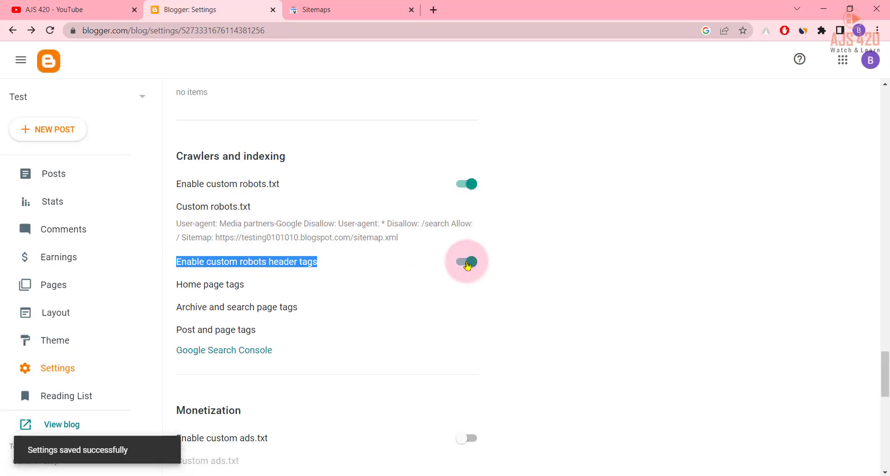
{"action": "left_click", "coordinate": [220, 286]}
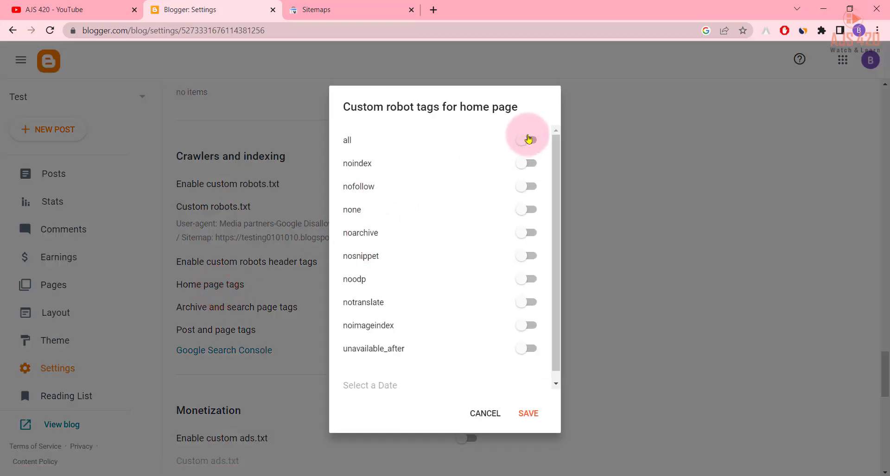
{"action": "left_click", "coordinate": [527, 139]}
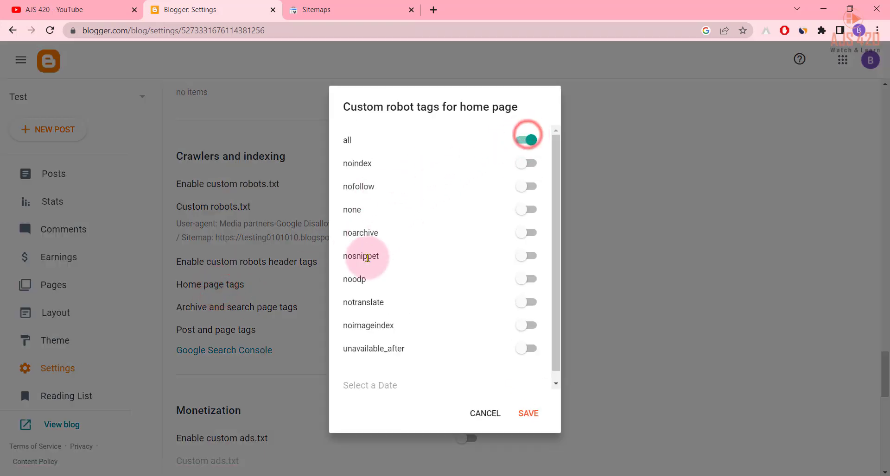
{"action": "left_click", "coordinate": [527, 279]}
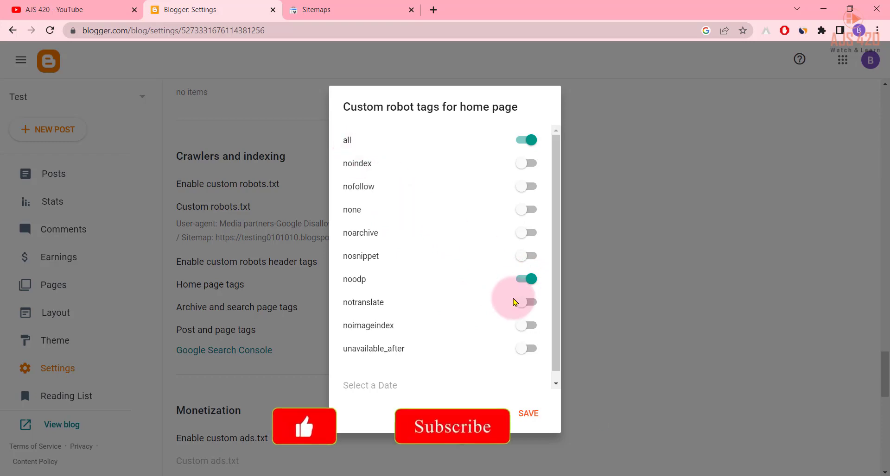
{"action": "left_click", "coordinate": [532, 415]}
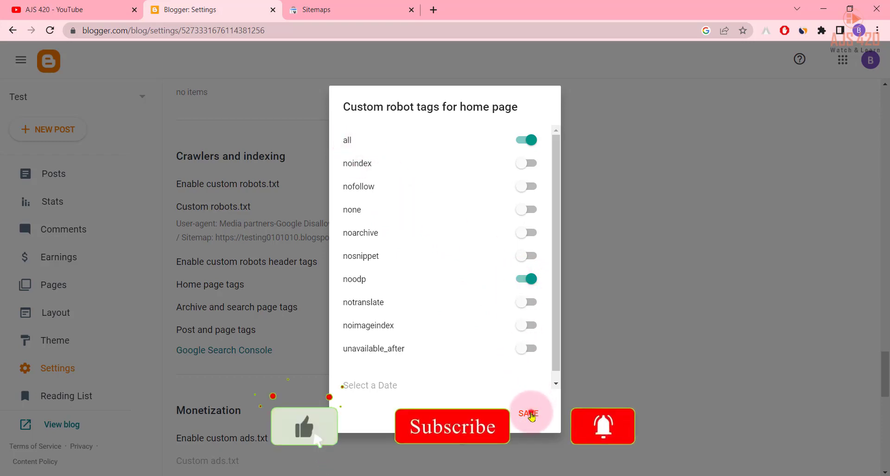
Step: Turn on the noindex and noodp robot tags for archive and search pages and save
{"action": "left_click", "coordinate": [193, 312]}
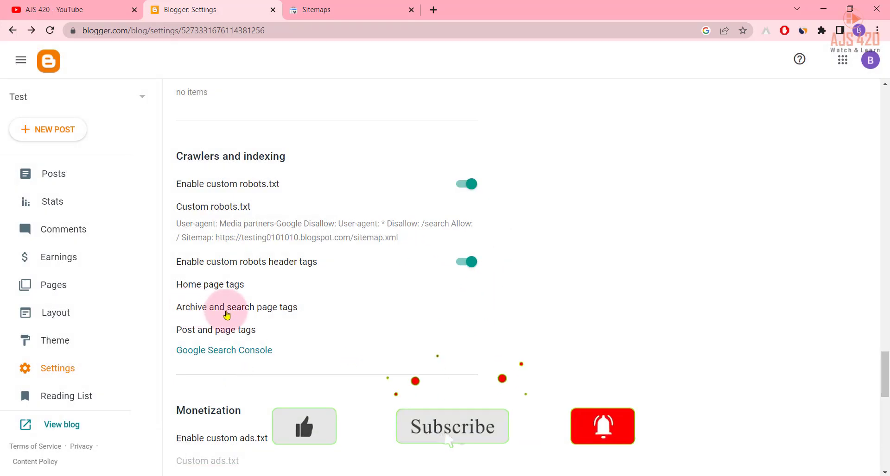
{"action": "left_click", "coordinate": [269, 308]}
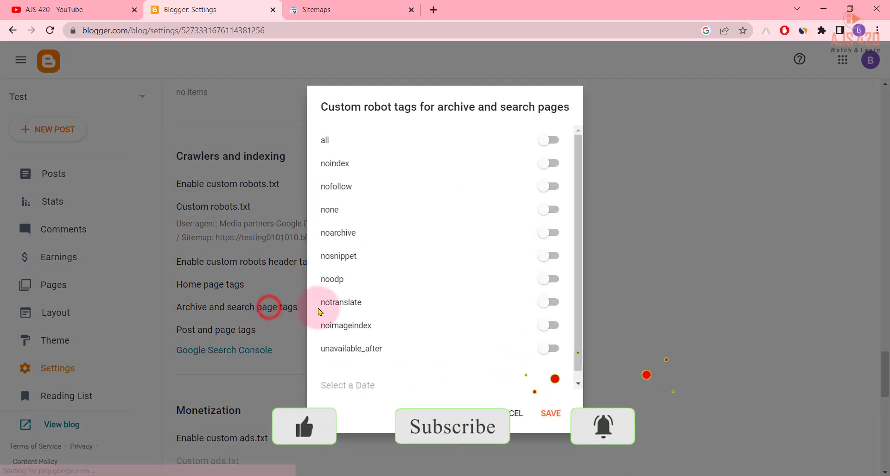
{"action": "left_click", "coordinate": [548, 163]}
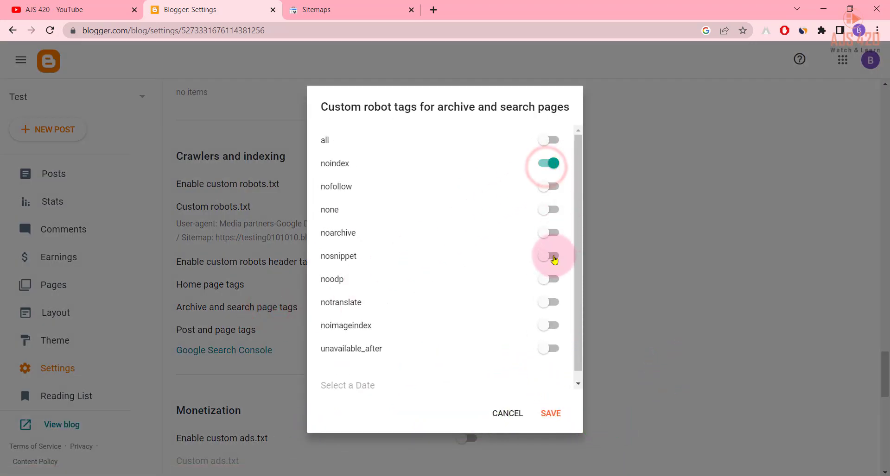
{"action": "left_click", "coordinate": [549, 279]}
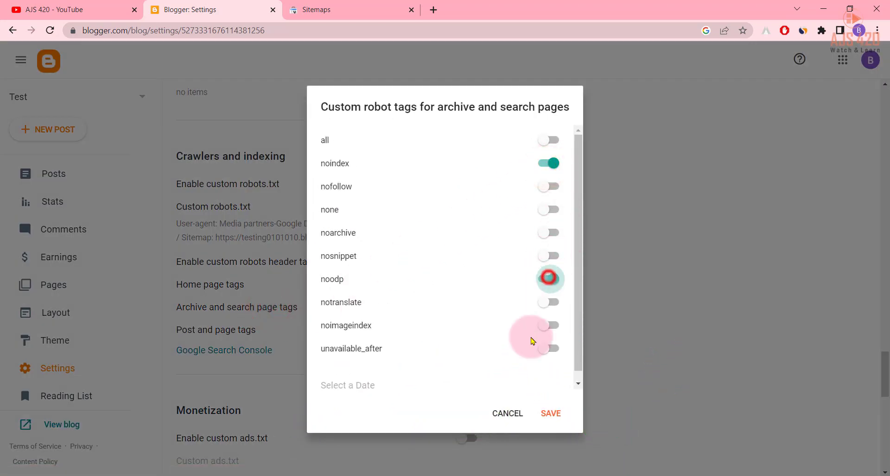
{"action": "left_click", "coordinate": [558, 415]}
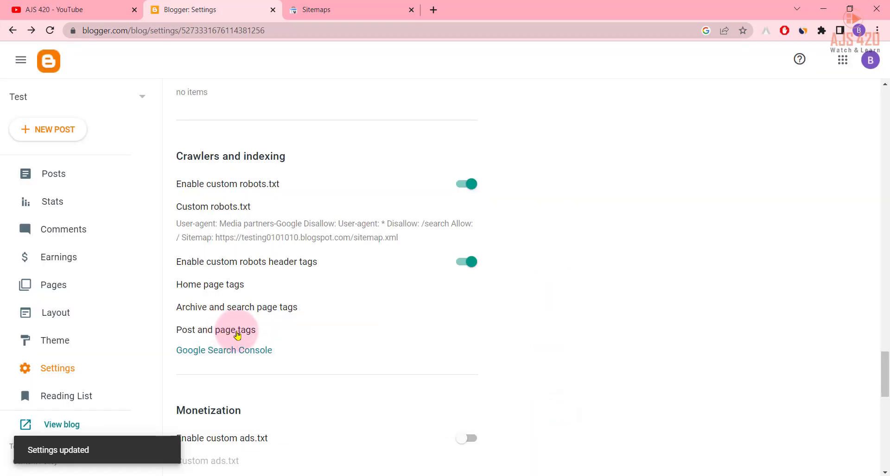
Step: Turn on the all and noodp robot tags for posts and pages and save
{"action": "left_click", "coordinate": [237, 335]}
{"action": "left_click", "coordinate": [526, 141]}
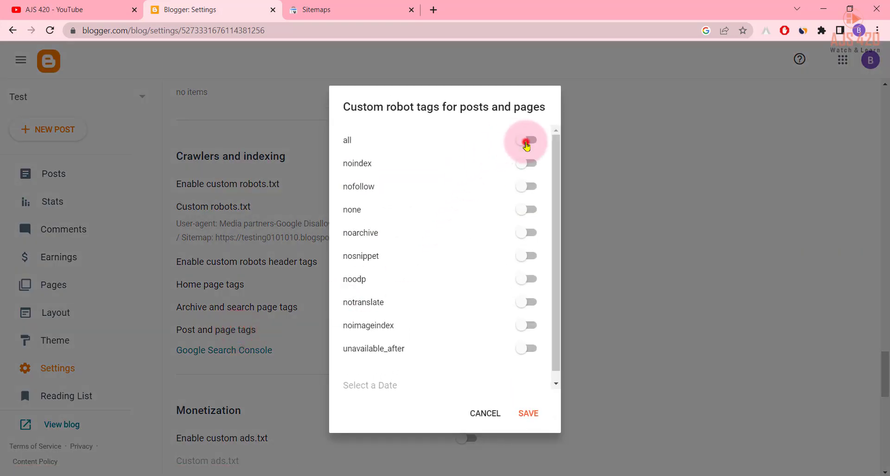
{"action": "left_click", "coordinate": [526, 284]}
{"action": "left_click", "coordinate": [529, 416]}
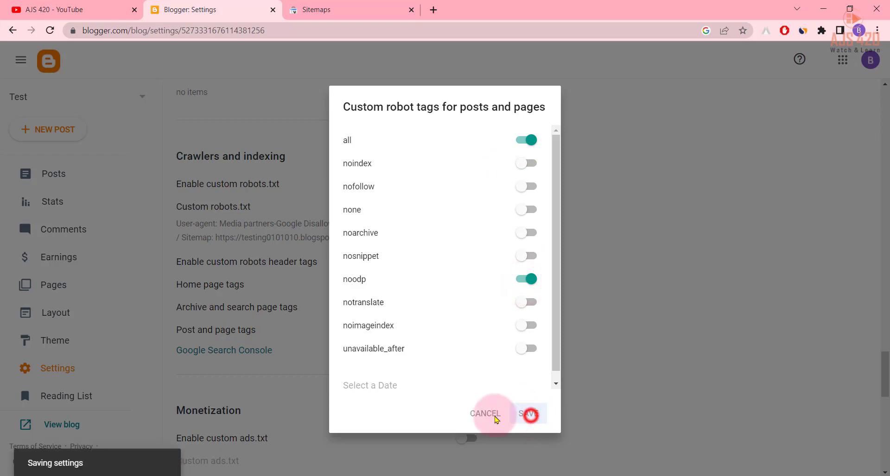
{"action": "scroll", "coordinate": [267, 449], "scroll_direction": "down", "scroll_amount": 2}
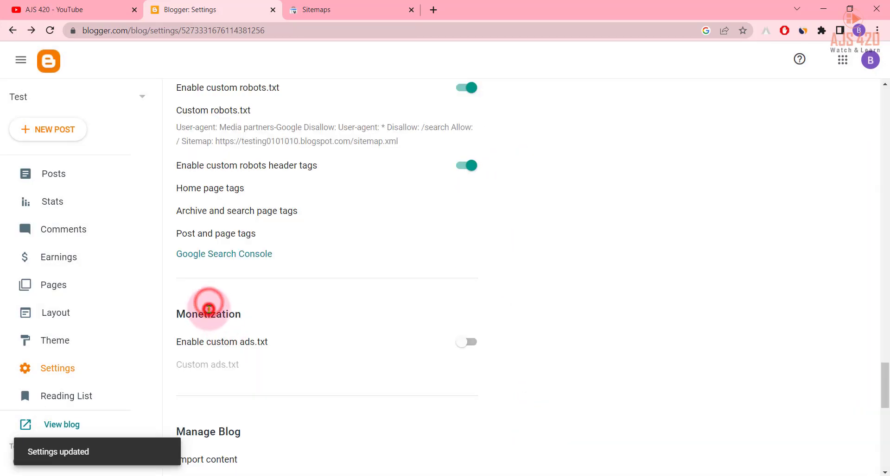
Step: Enable custom ads.txt in the blog's monetization settings
{"action": "double_click", "coordinate": [208, 311]}
{"action": "left_click", "coordinate": [207, 310]}
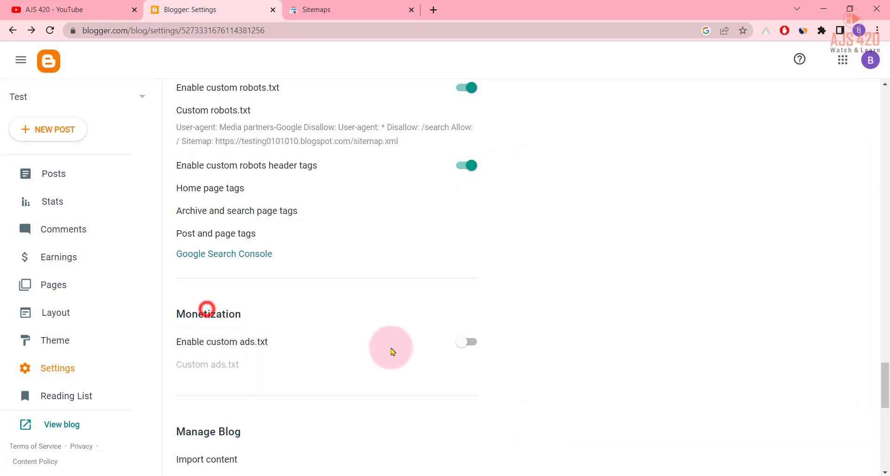
{"action": "left_click", "coordinate": [468, 351]}
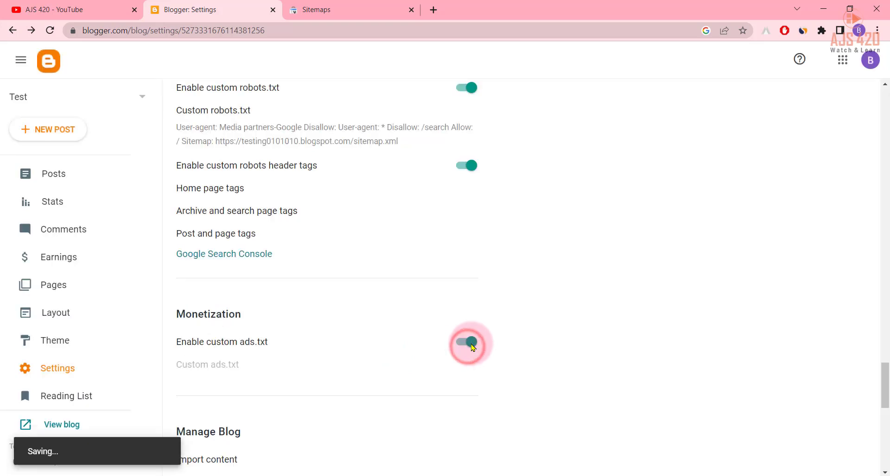
{"action": "left_click", "coordinate": [465, 346]}
{"action": "left_click", "coordinate": [469, 346]}
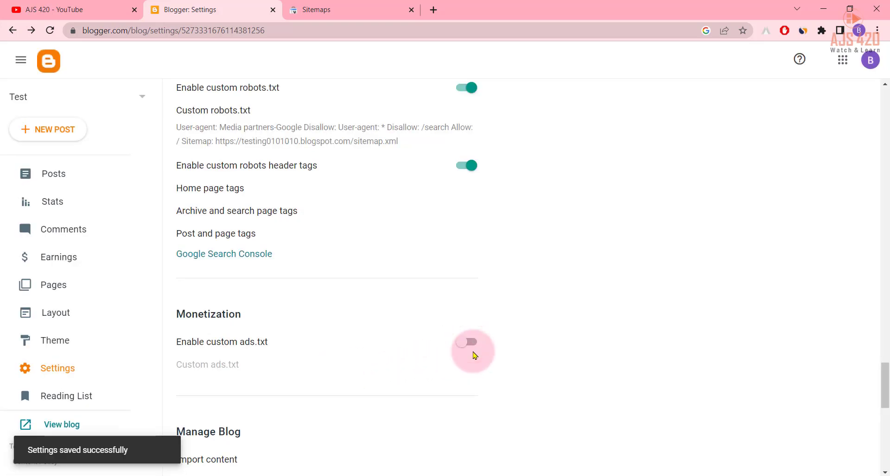
Step: View the custom ads.txt entry field and close it without entering or saving any content
{"action": "left_click", "coordinate": [200, 366]}
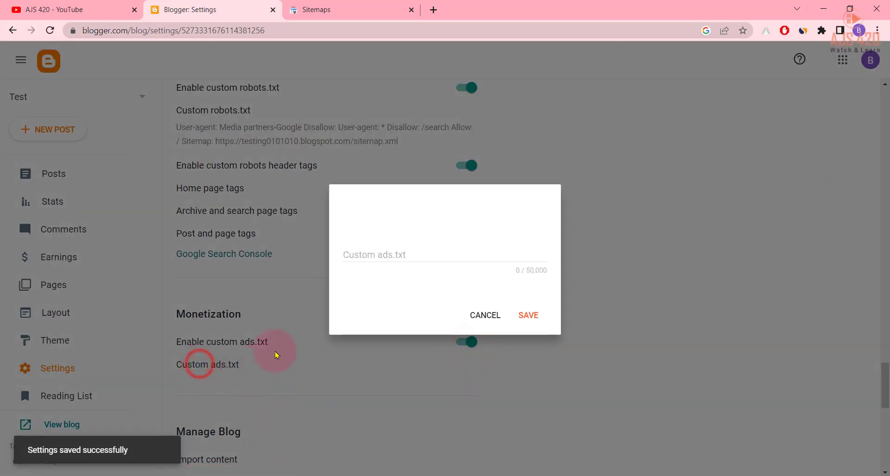
{"action": "left_click", "coordinate": [379, 252]}
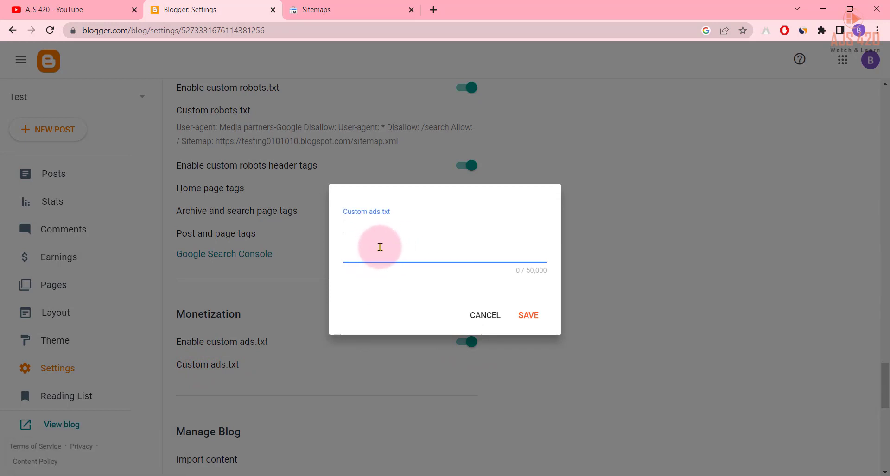
{"action": "left_click", "coordinate": [494, 317]}
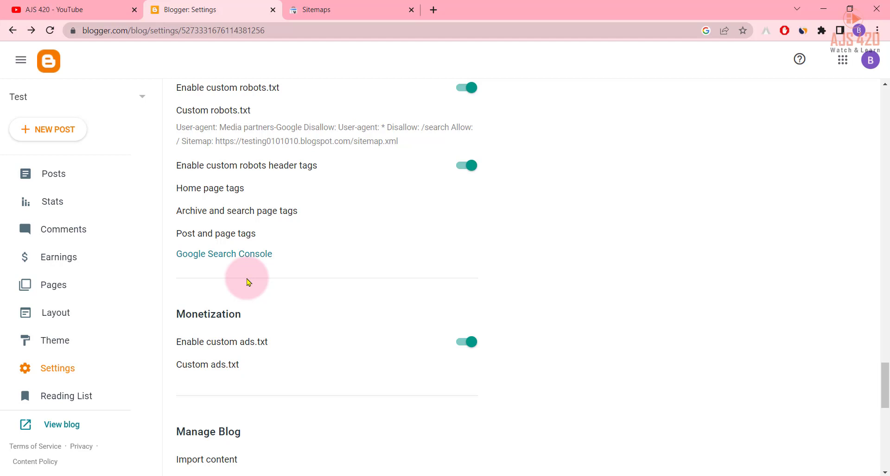
Step: Switch to Google Search Console, submit sitemap.xml as a new sitemap for the blog, and return to the Blogger settings
{"action": "left_click", "coordinate": [326, 10]}
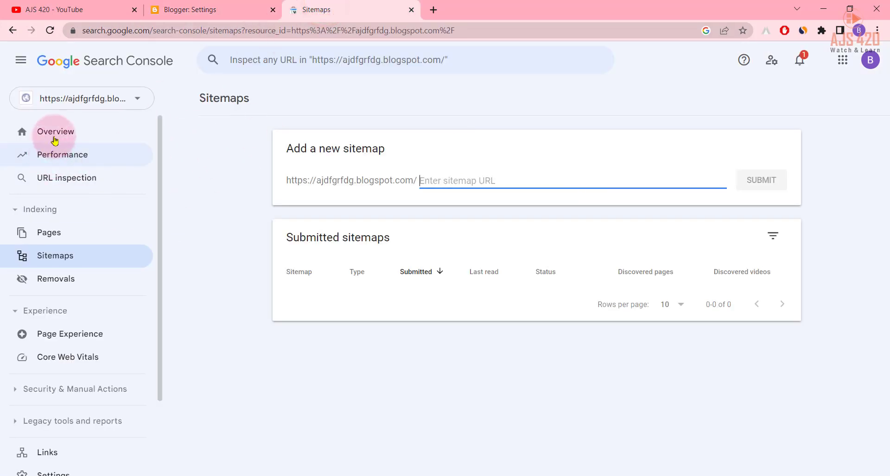
{"action": "left_click", "coordinate": [56, 257]}
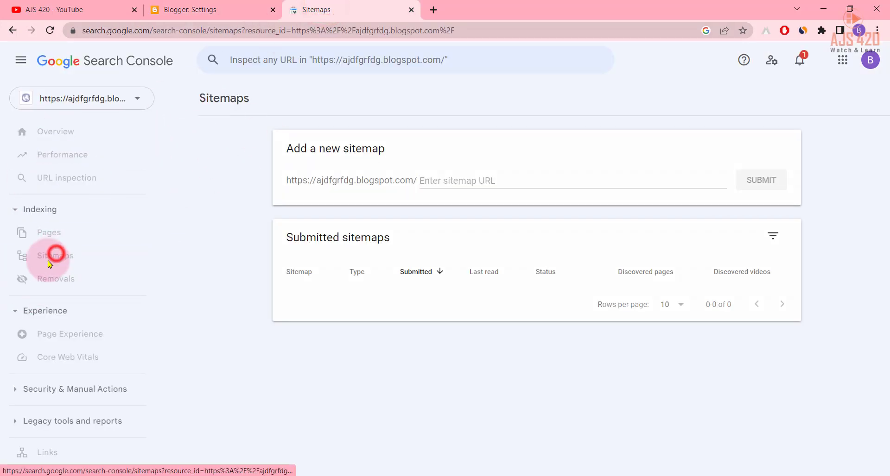
{"action": "left_click_drag", "start_coordinate": [281, 178], "coordinate": [413, 179]}
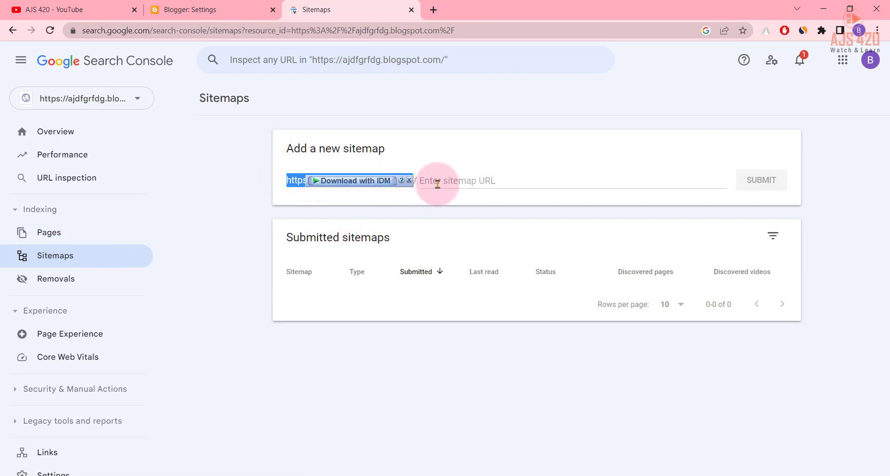
{"action": "left_click", "coordinate": [453, 180]}
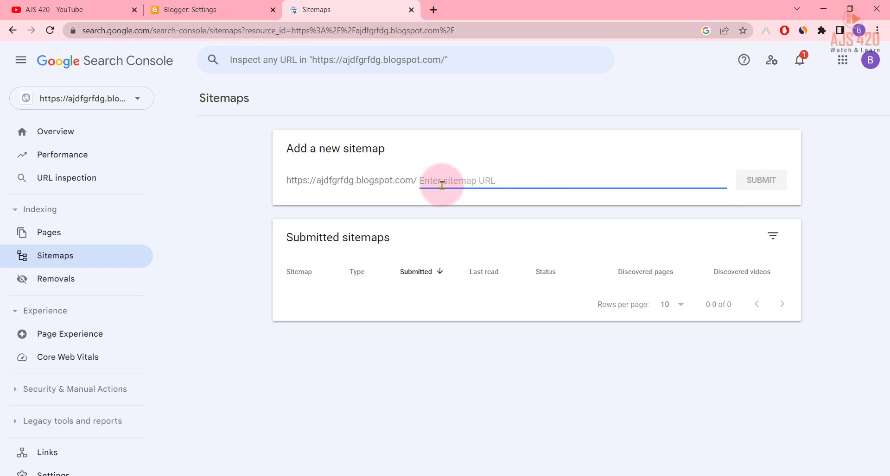
{"action": "type", "text": "sitemap.xml"}
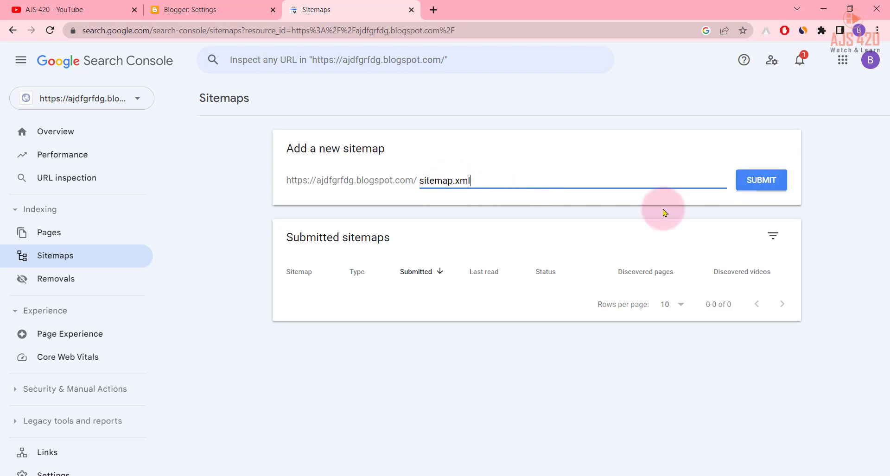
{"action": "left_click", "coordinate": [761, 180]}
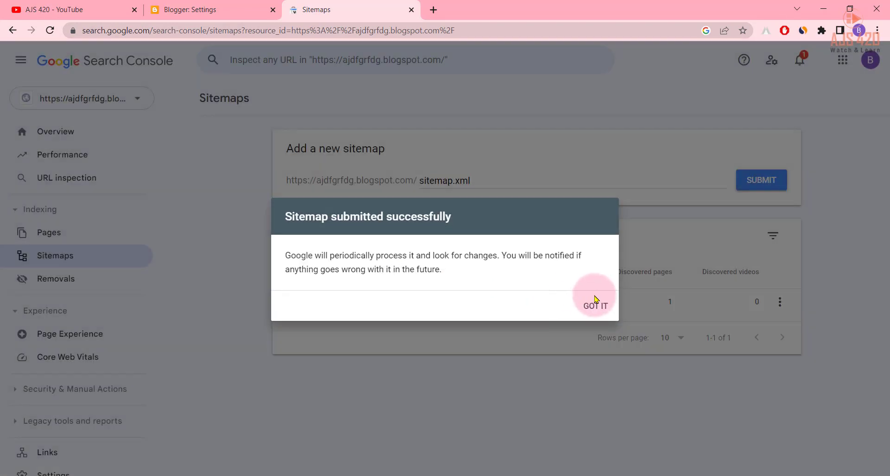
{"action": "left_click", "coordinate": [603, 307]}
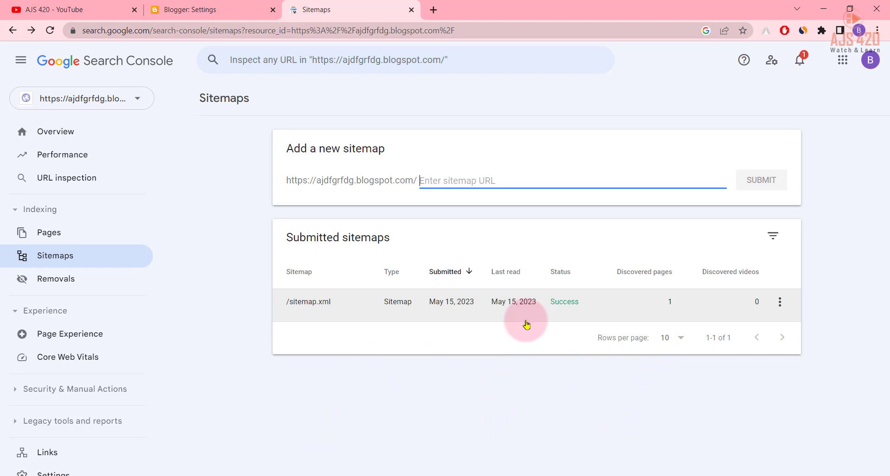
{"action": "left_click", "coordinate": [221, 10]}
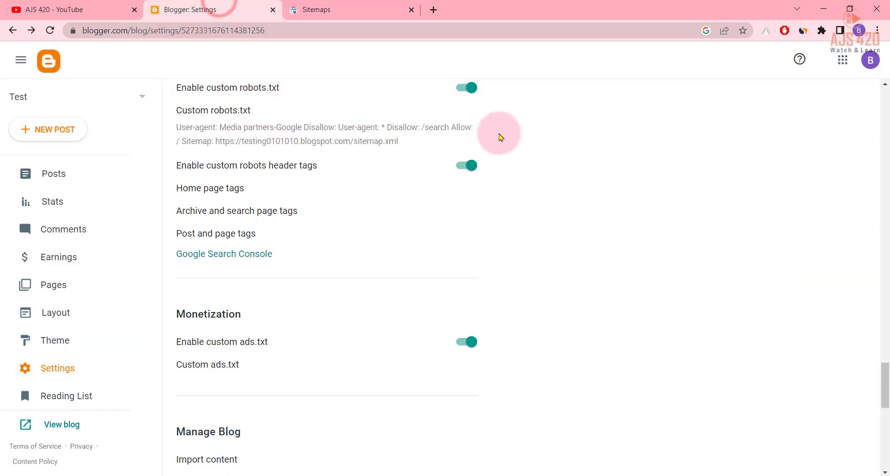